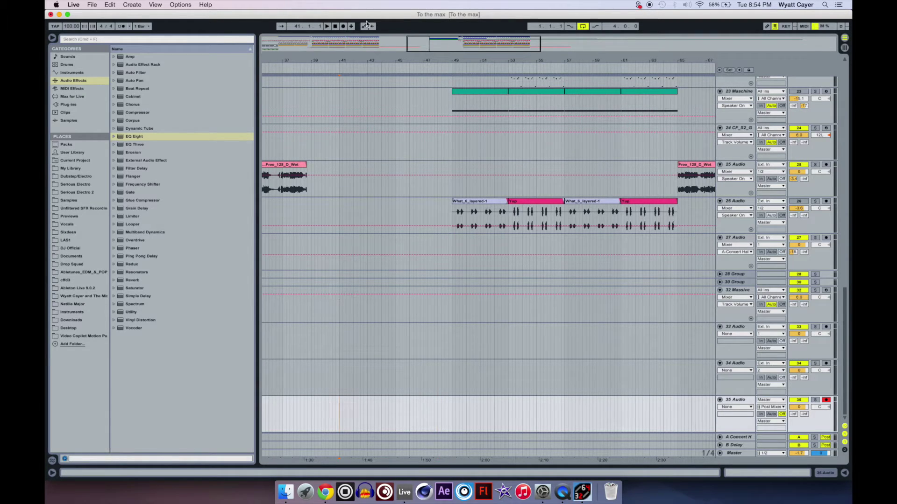
Start recording the master output onto the 35 Audio track from bar 41
click(770, 401)
click(770, 401)
click(346, 26)
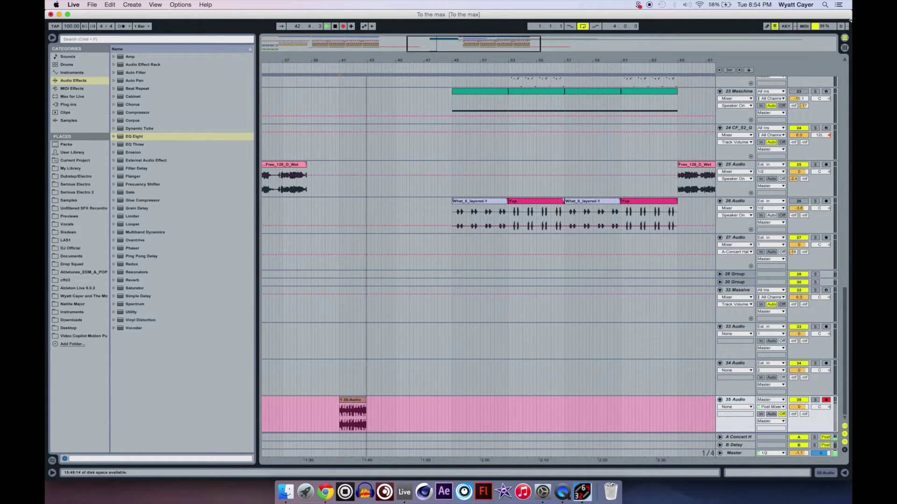
click(563, 492)
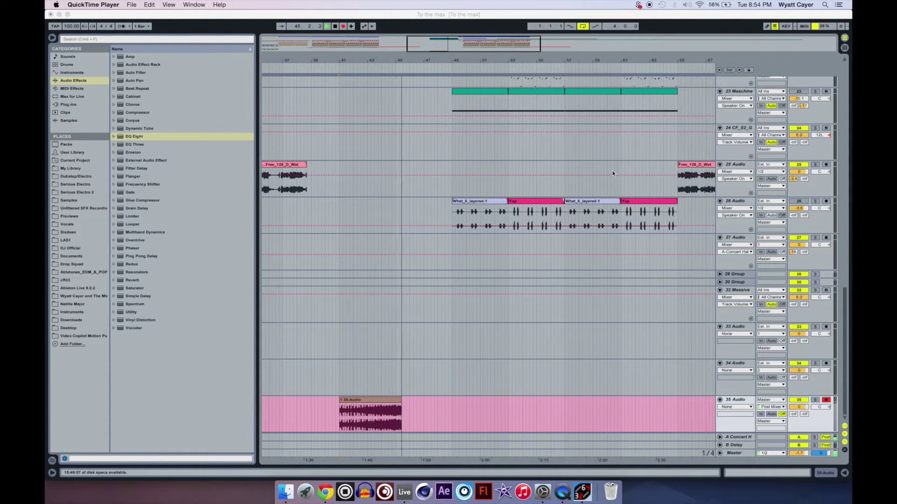
click(626, 13)
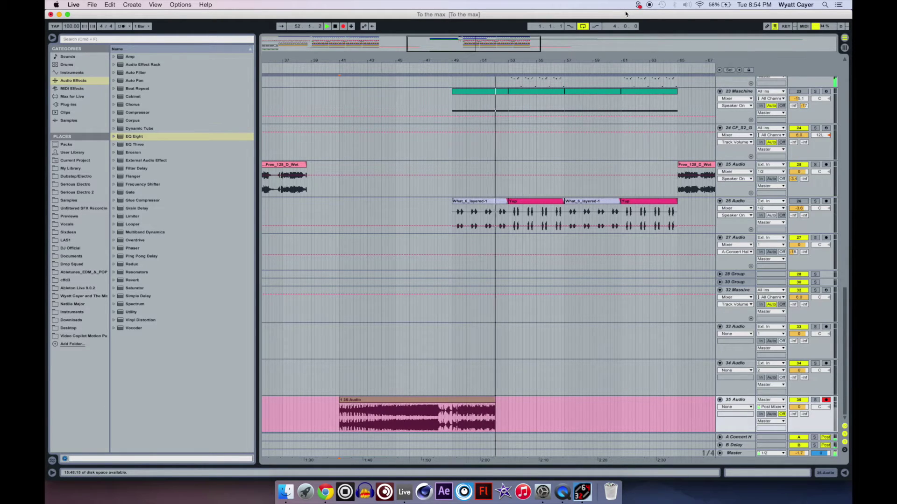
Show the device chain of the lower CF_S2 vocal track by selecting its first clip
scroll(553, 139, up, 5)
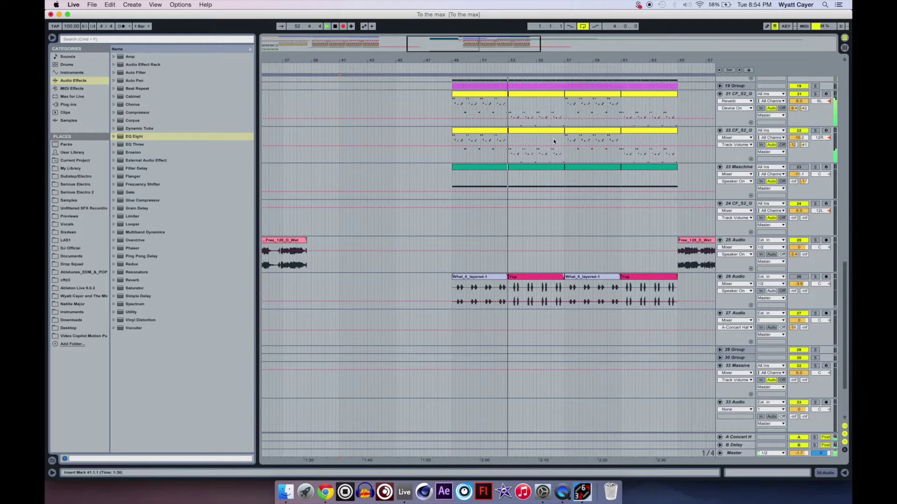
click(500, 141)
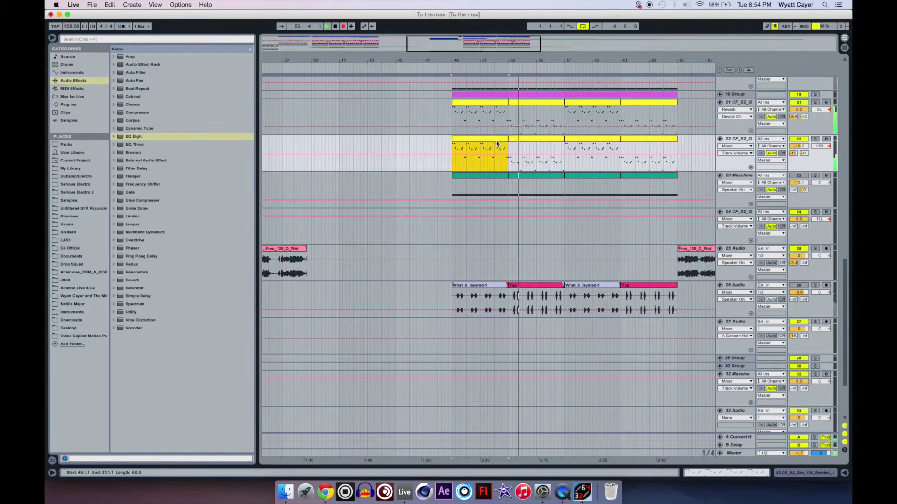
click(742, 475)
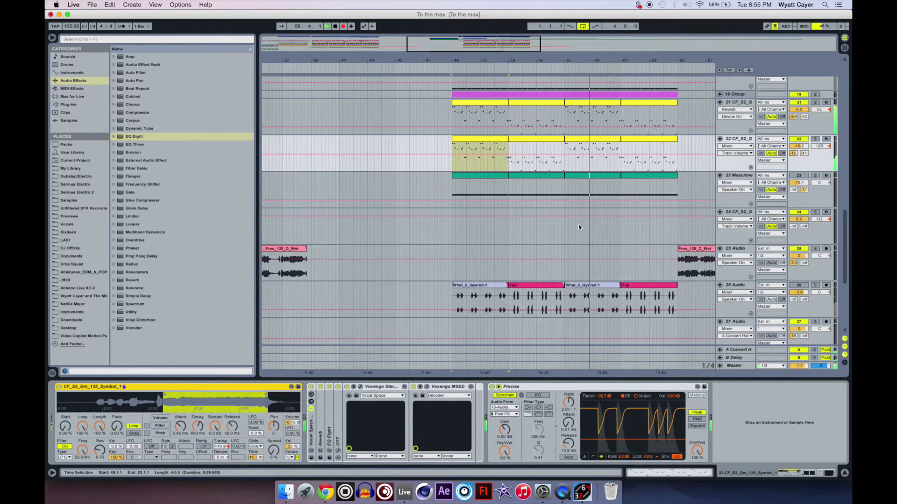
Examine the effects chain on the 6 Massive track while the song plays
scroll(578, 227, up, 15)
scroll(578, 228, up, 1)
click(590, 264)
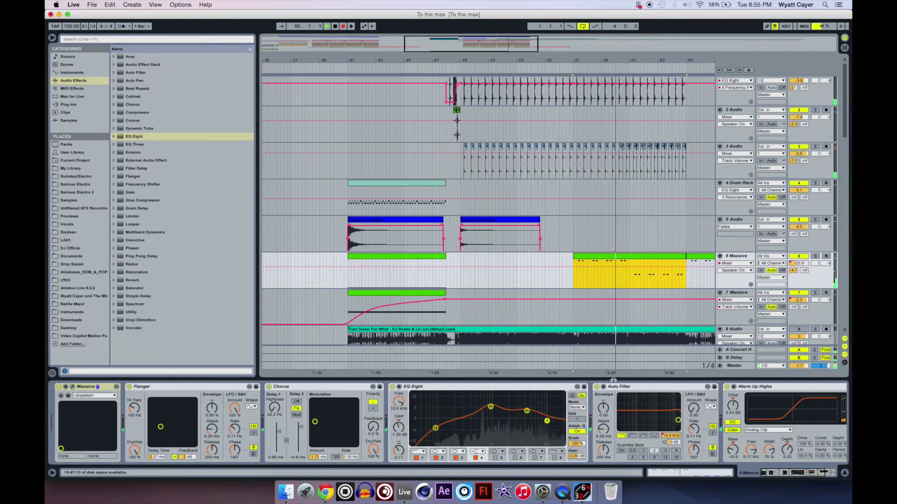
click(650, 413)
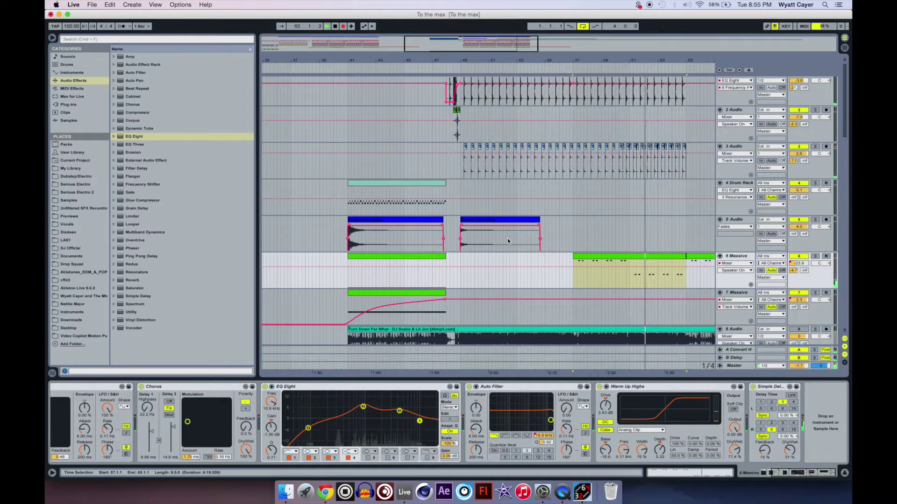
Stop the arrangement recording at bar 65
scroll(507, 241, down, 10)
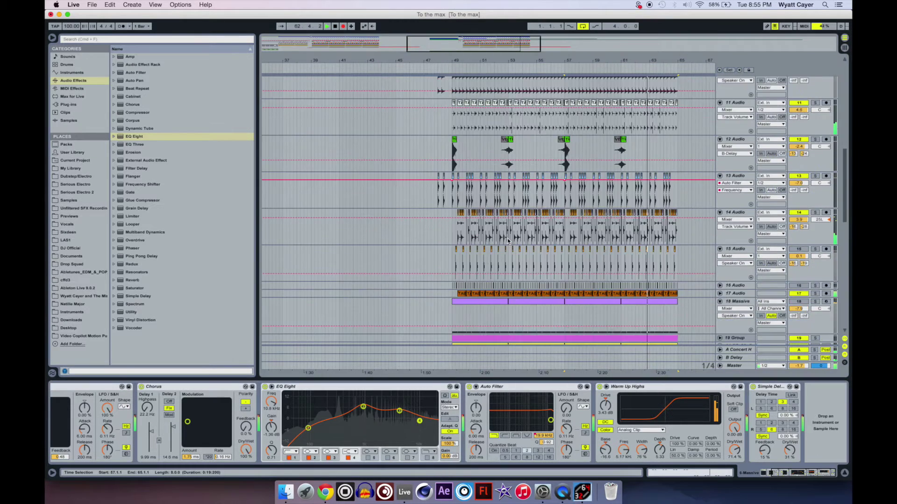
scroll(507, 240, up, 5)
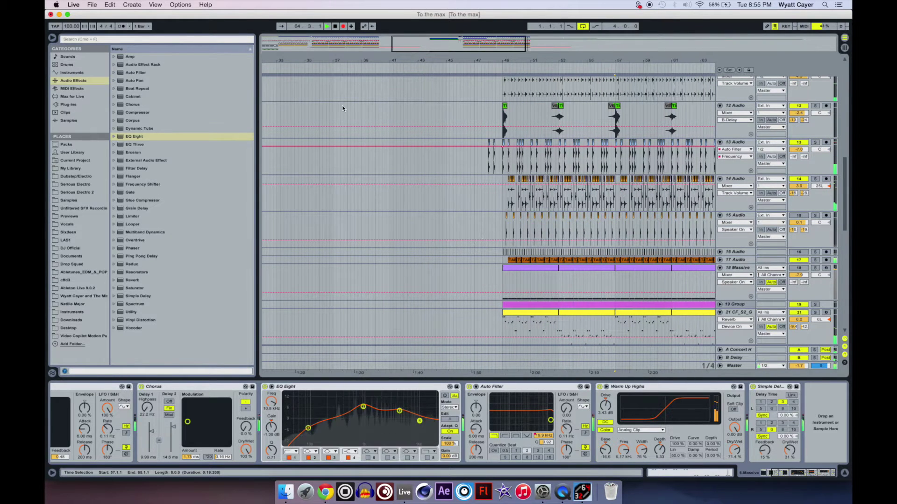
key(space)
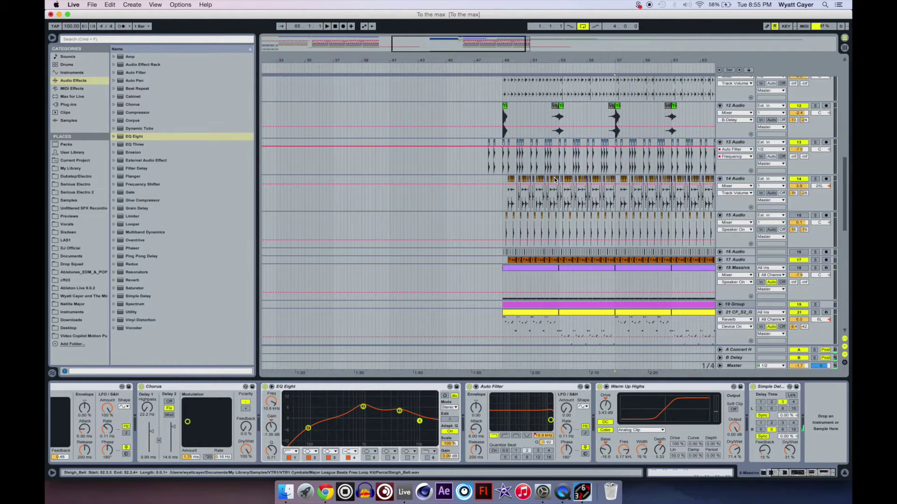
Collapse the 35 Audio track that holds the new master recording
scroll(554, 177, down, 5)
scroll(521, 211, down, 10)
scroll(675, 190, right, 2)
scroll(736, 195, down, 3)
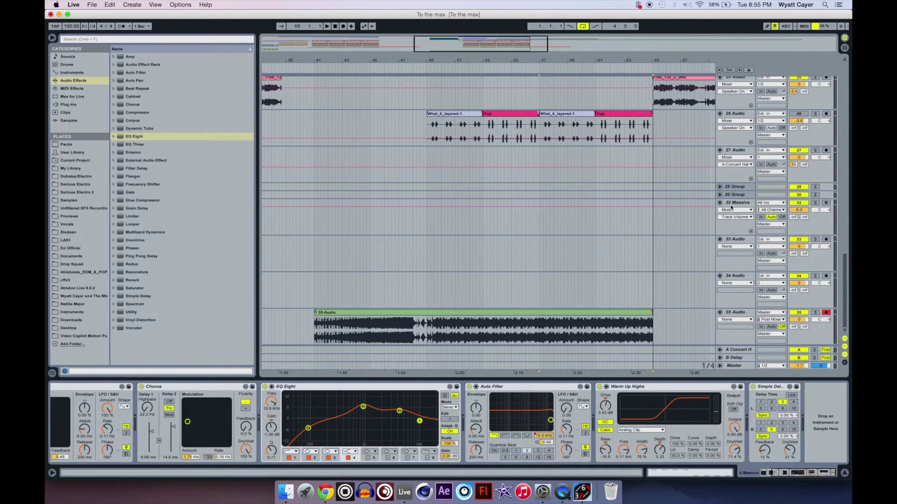
click(722, 314)
key(Delete)
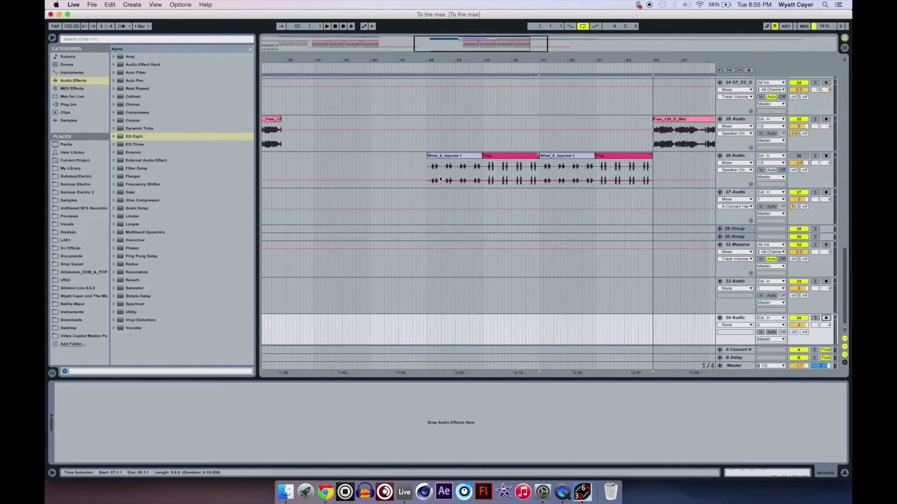
Place the insert marker at bar 49 and set the 34 Audio track's input to Master, armed for recording
click(427, 169)
scroll(426, 169, up, 20)
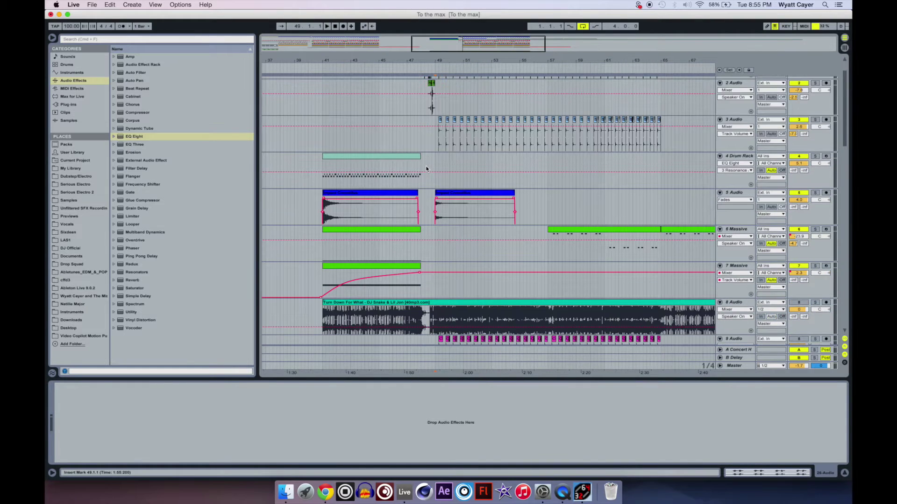
scroll(427, 169, down, 20)
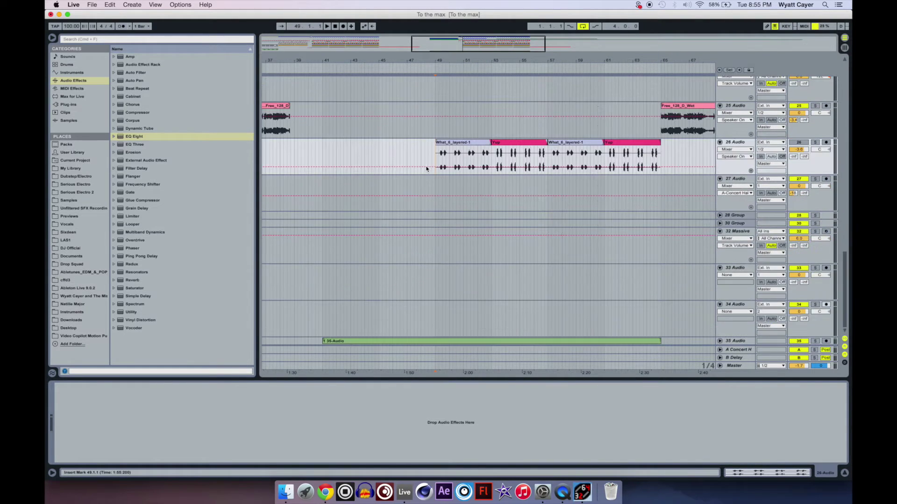
click(736, 309)
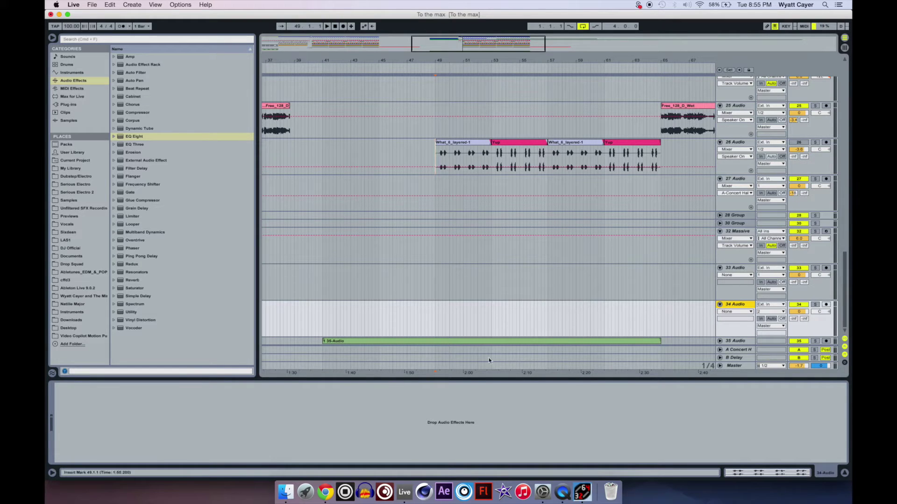
click(764, 305)
click(764, 291)
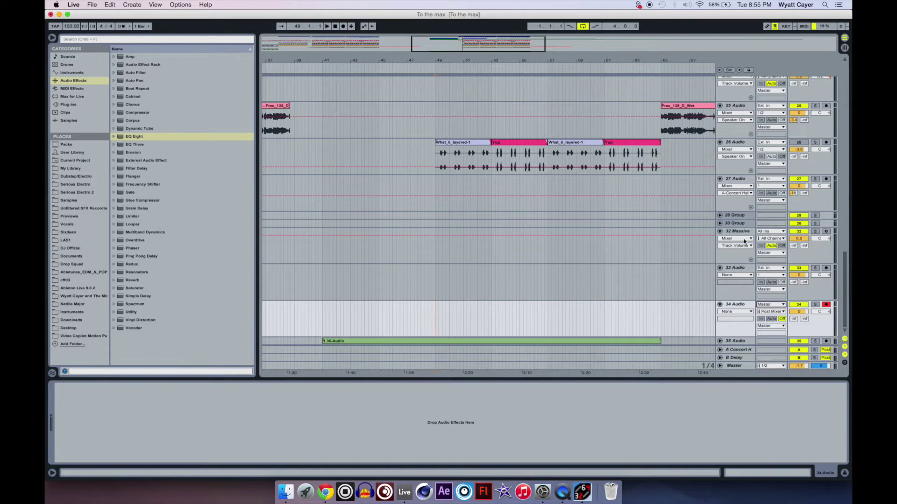
Select and solo the 22 CF_S2 vocal track to display its devices
scroll(681, 158, up, 10)
scroll(680, 157, down, 10)
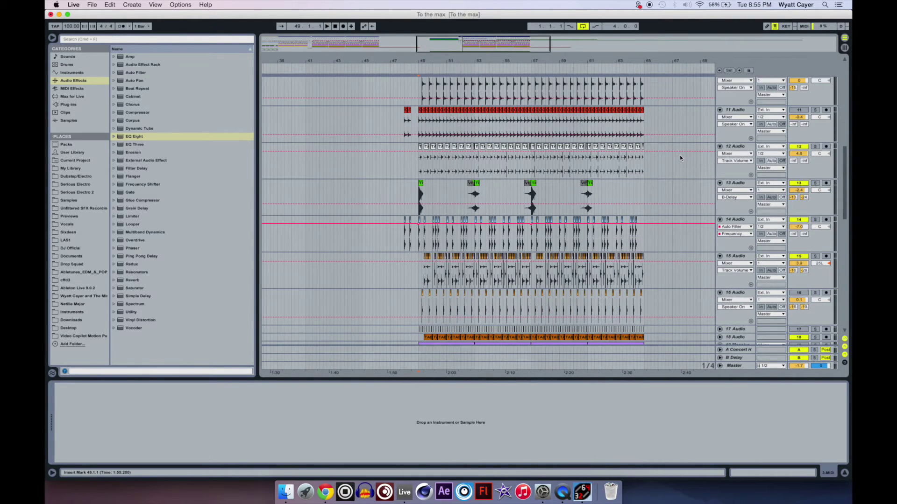
scroll(680, 157, up, 2)
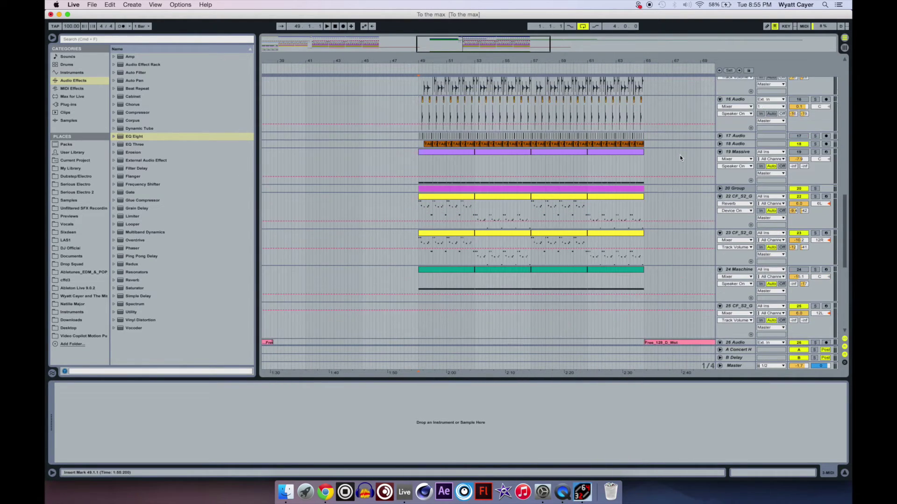
click(749, 198)
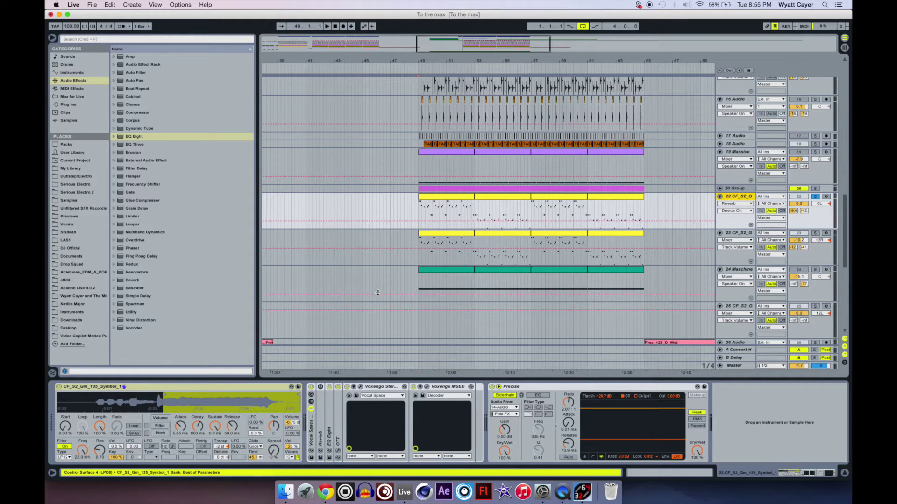
Move the sample start of CF_S2_Gm_135_Symbol_1 to the beginning of the waveform and turn on arrangement recording
scroll(372, 300, up, 10)
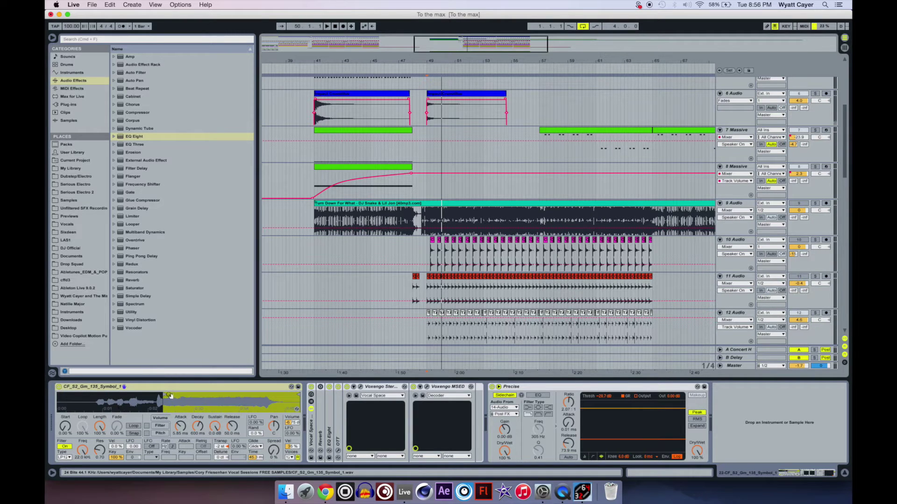
drag(170, 395, 68, 396)
key(space)
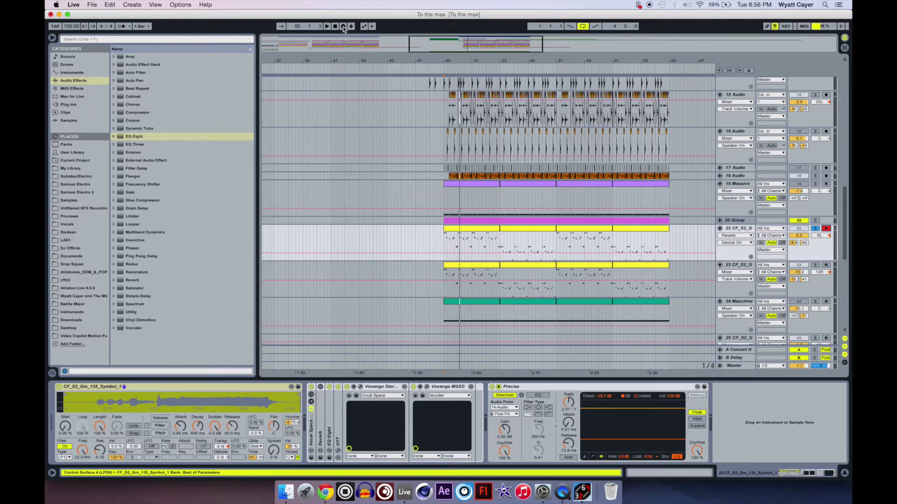
click(344, 27)
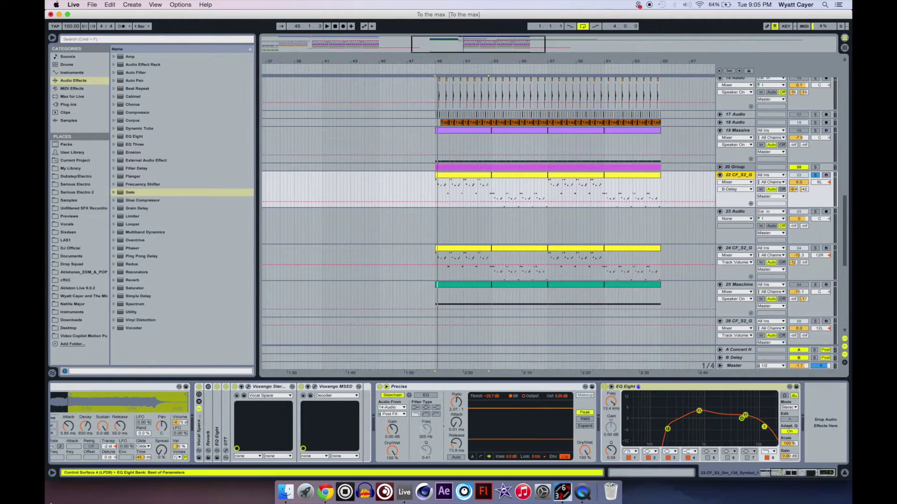
Reveal the sampler's vocal file in Finder to inspect it, and close the Finder window
scroll(99, 443, left, 5)
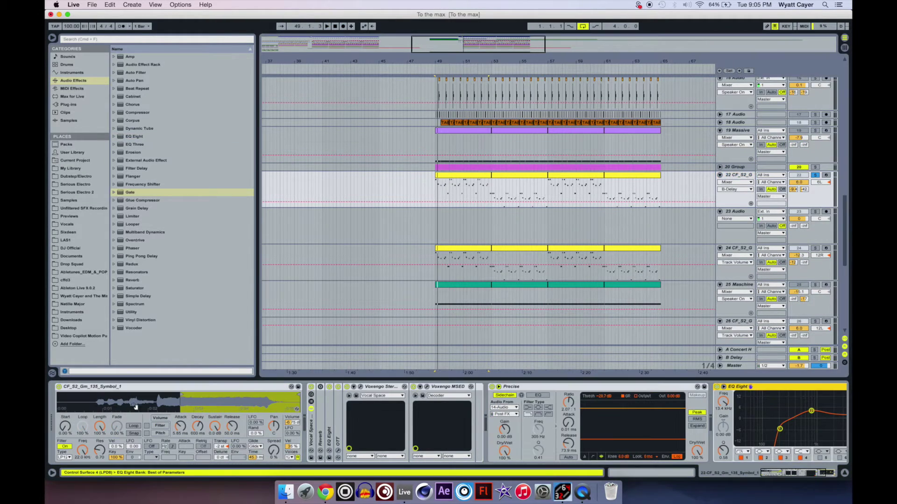
right_click(157, 402)
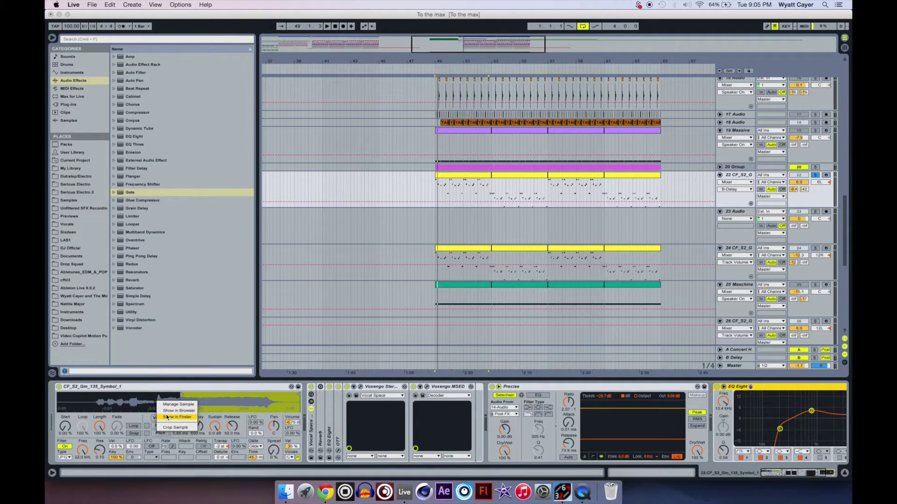
click(168, 418)
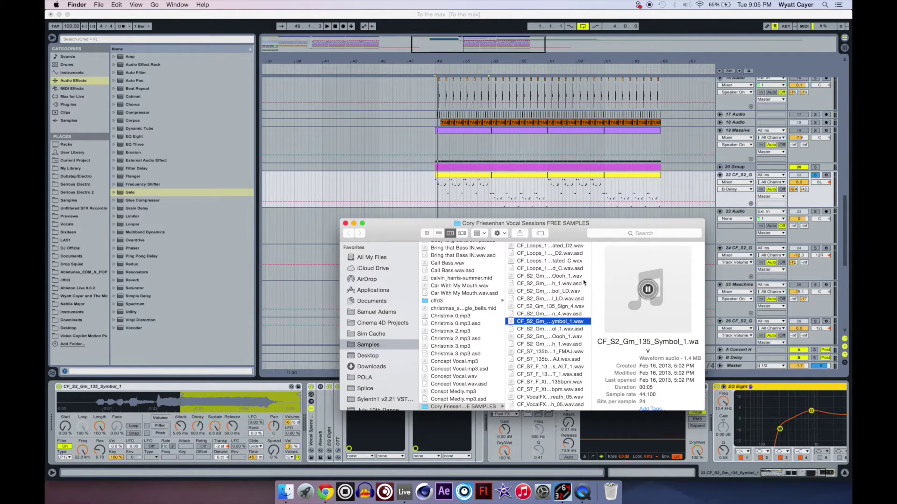
click(346, 224)
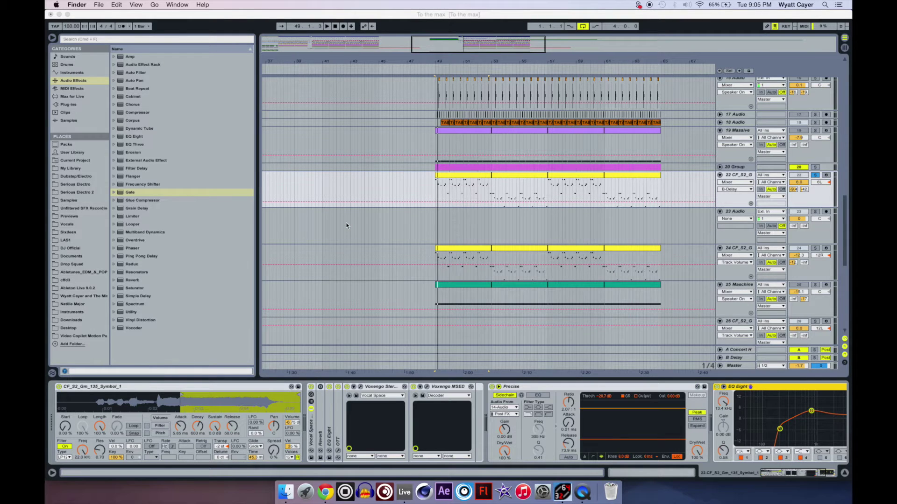
Place CF_S2_Gm_135_Symbol_1.wav from Finder onto the 23 Audio track at bar 49 and solo that track
scroll(560, 233, down, 3)
click(435, 318)
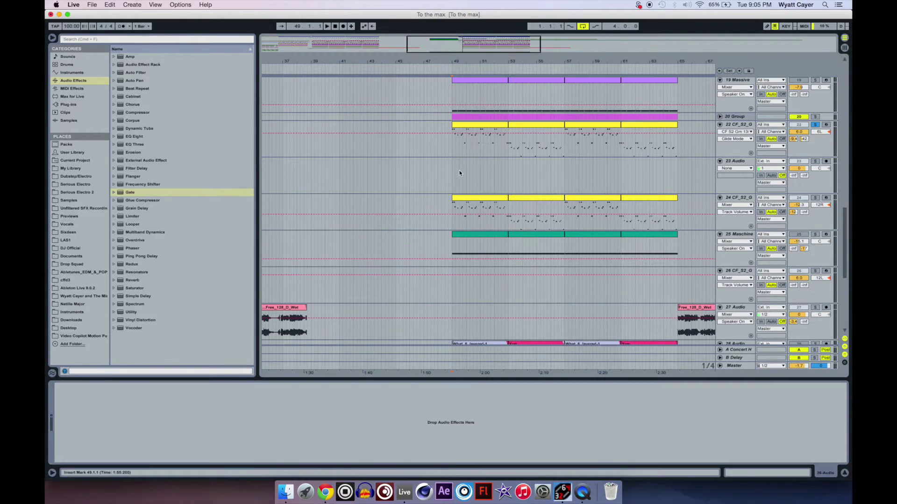
click(449, 152)
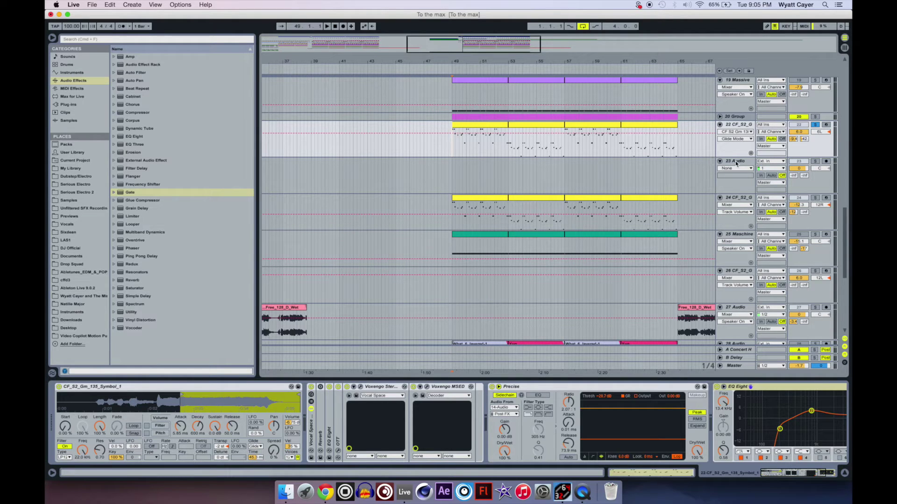
right_click(144, 404)
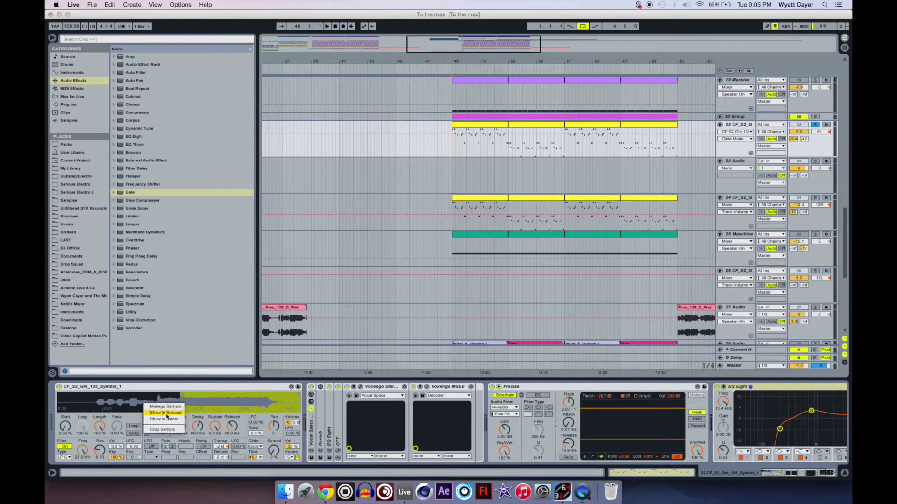
click(169, 419)
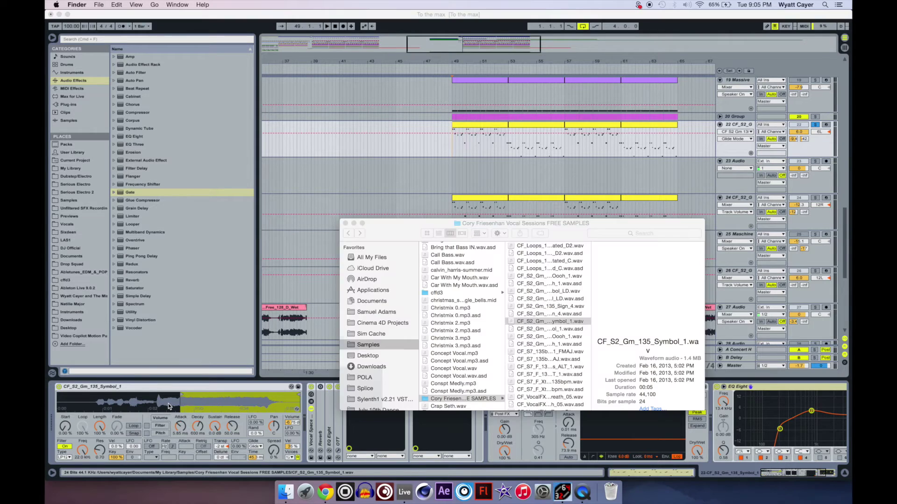
right_click(169, 404)
drag(567, 323, 457, 174)
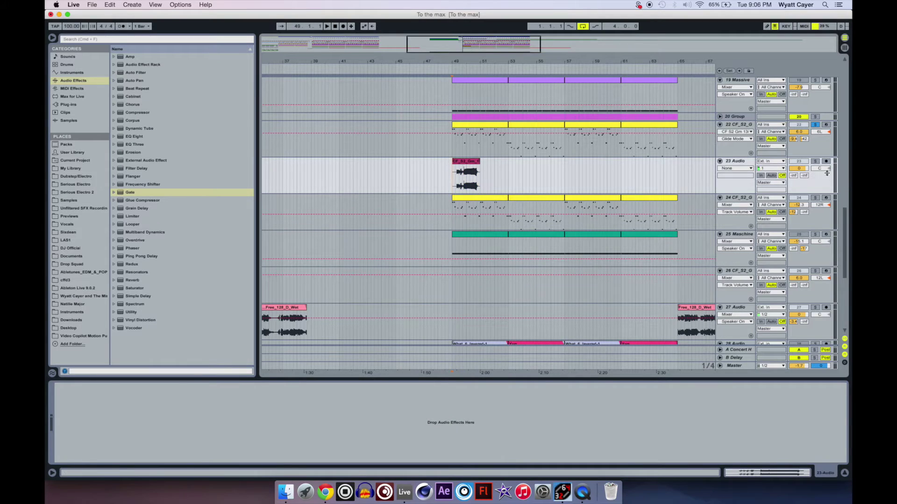
click(815, 161)
Turn off warping for the new vocal clip and move its start marker to the onset of the sustained note
click(477, 169)
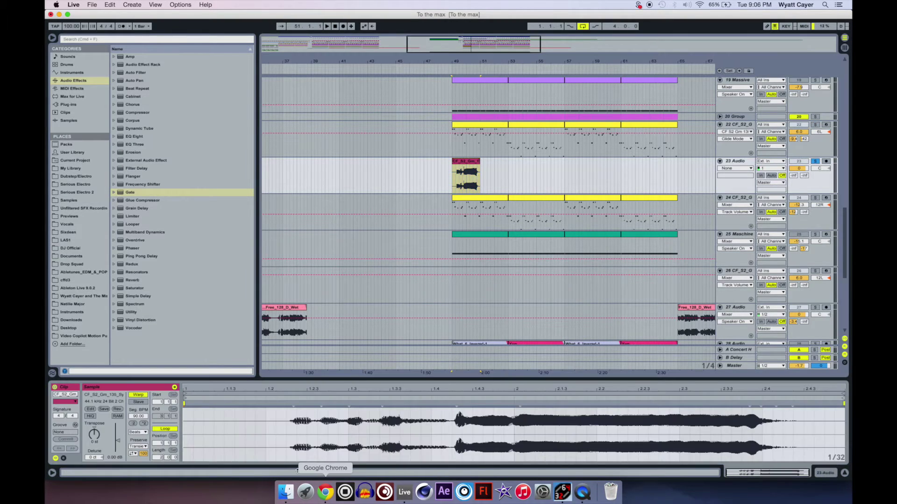
click(140, 396)
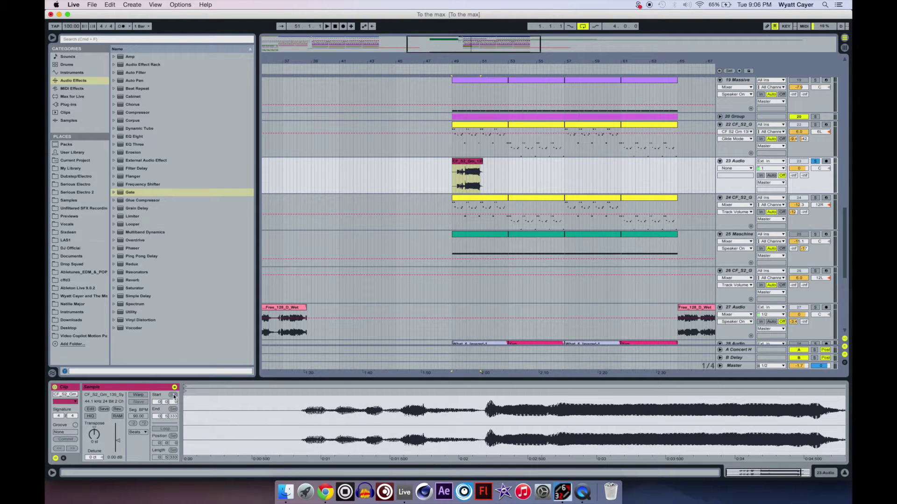
mouse_move(185, 391)
mouse_down()
mouse_move(587, 372)
mouse_move(485, 382)
mouse_up()
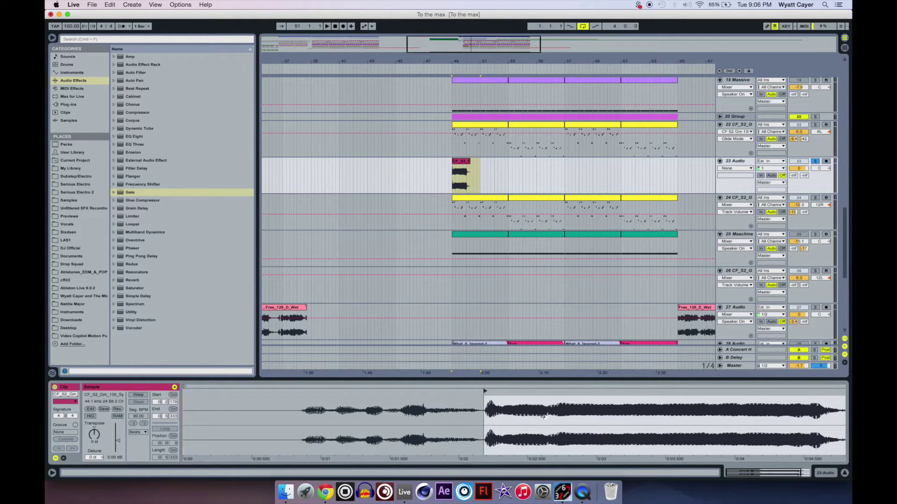
Move the vocal clip's start marker deeper into the sustained note and record its soloed playback from bar 49
drag(527, 395, 641, 417)
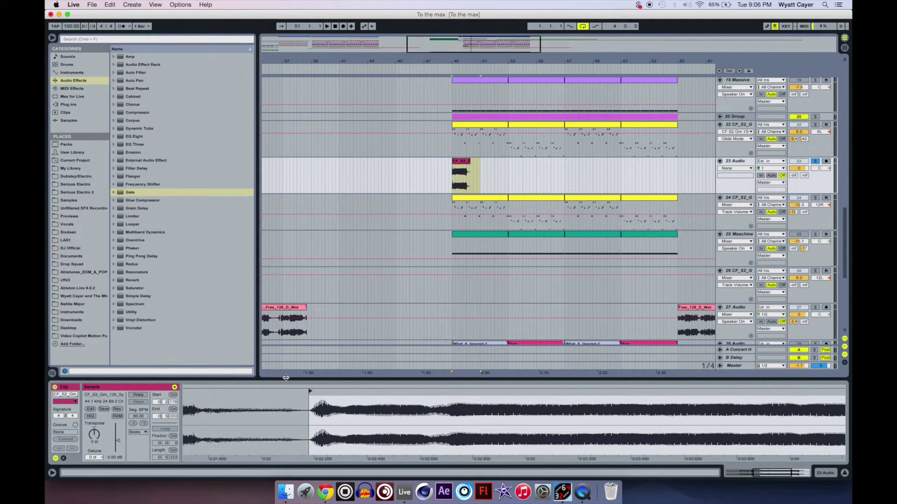
drag(310, 391, 461, 391)
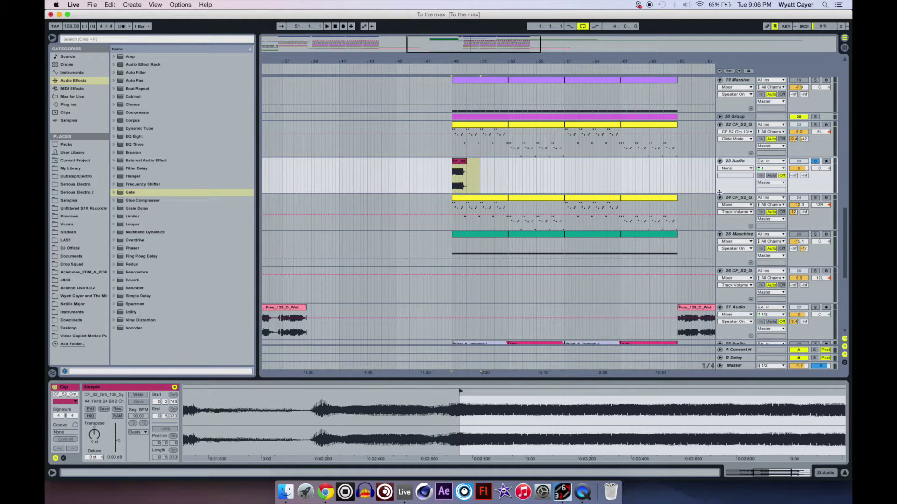
scroll(718, 188, down, 10)
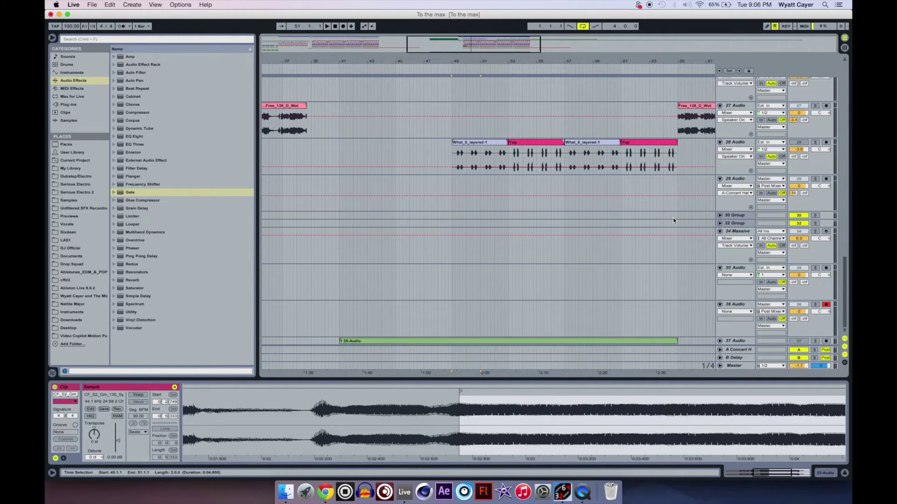
scroll(678, 218, up, 8)
click(344, 26)
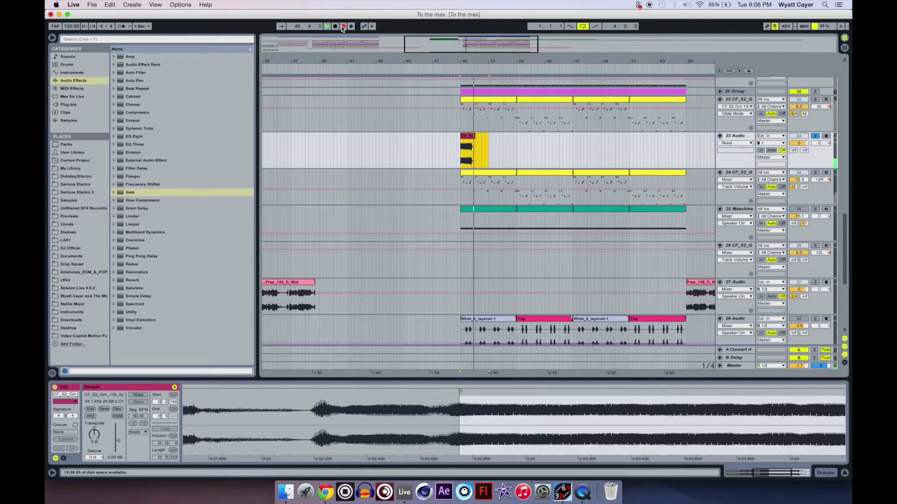
click(335, 27)
click(336, 26)
scroll(498, 206, down, 8)
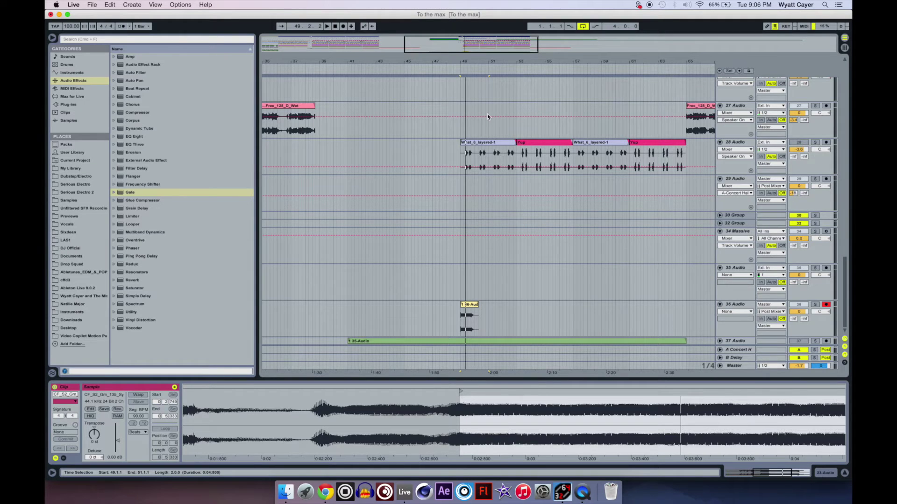
scroll(487, 114, up, 8)
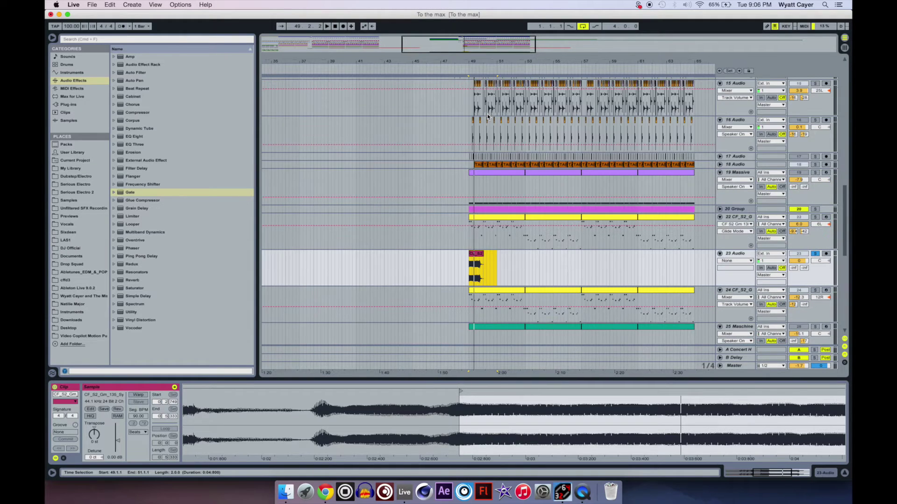
Turn off solo on the 23 Audio track and select its trimmed vocal clip at bar 49
click(474, 253)
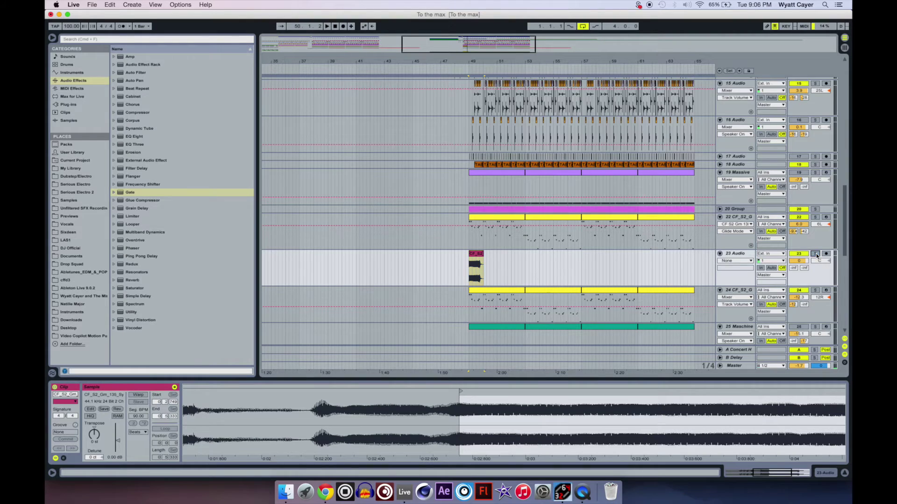
scroll(817, 255, down, 8)
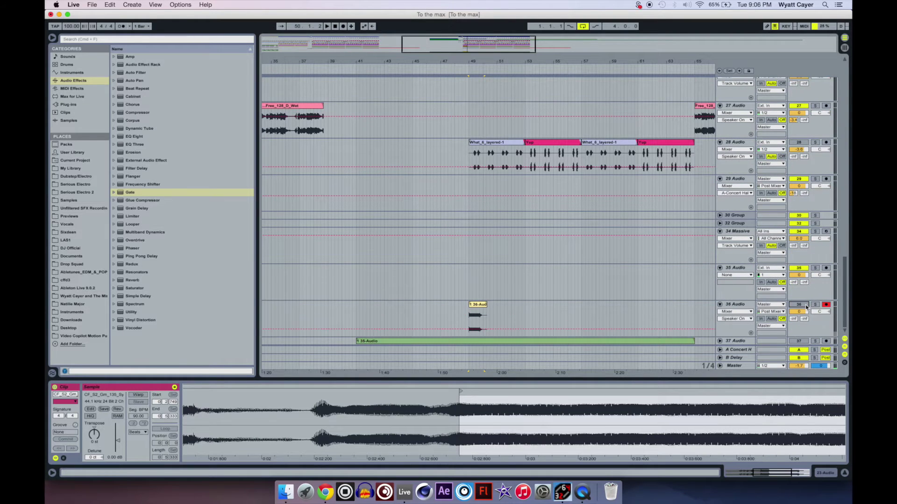
scroll(806, 306, up, 6)
click(475, 177)
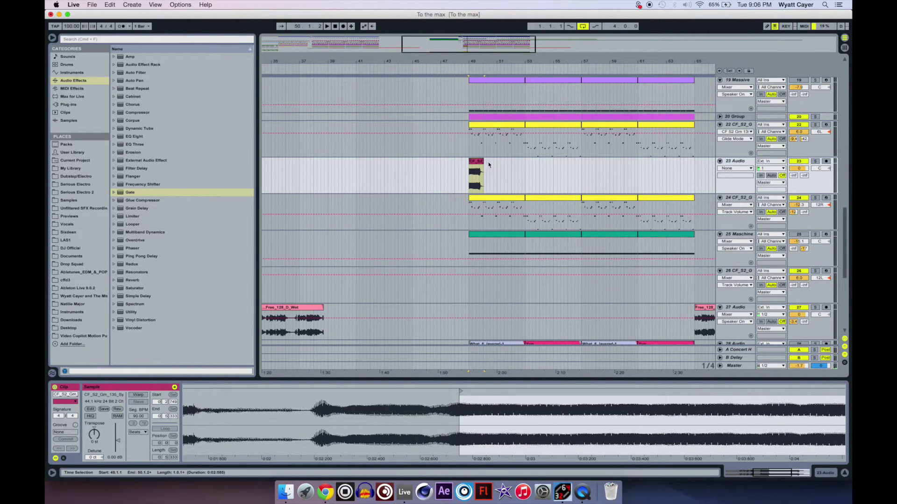
scroll(653, 155, up, 3)
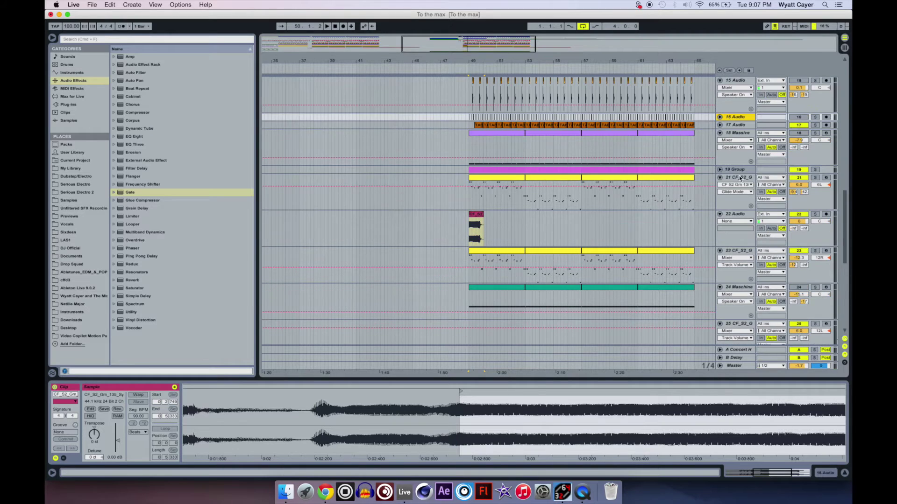
Insert a MIDI track below the 21 CF_S2 track and load the trimmed vocal clip into it as a sampler instrument
right_click(740, 178)
key(super+shift+t)
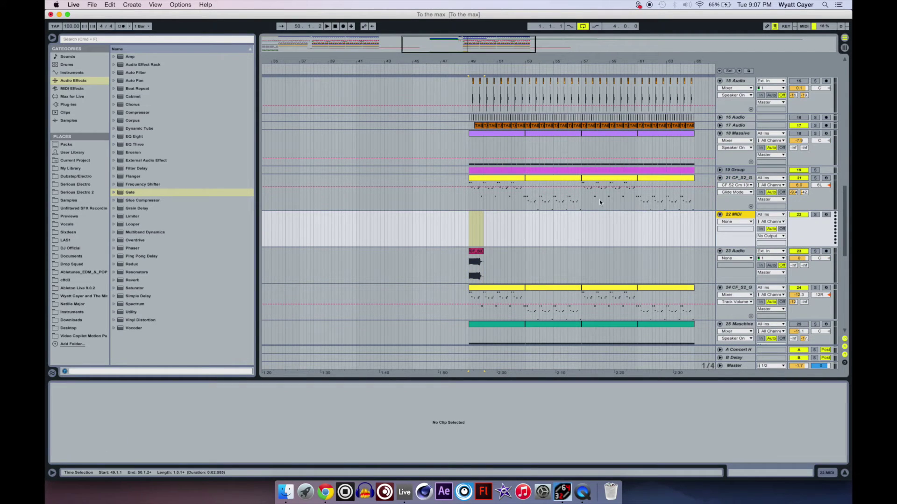
click(476, 267)
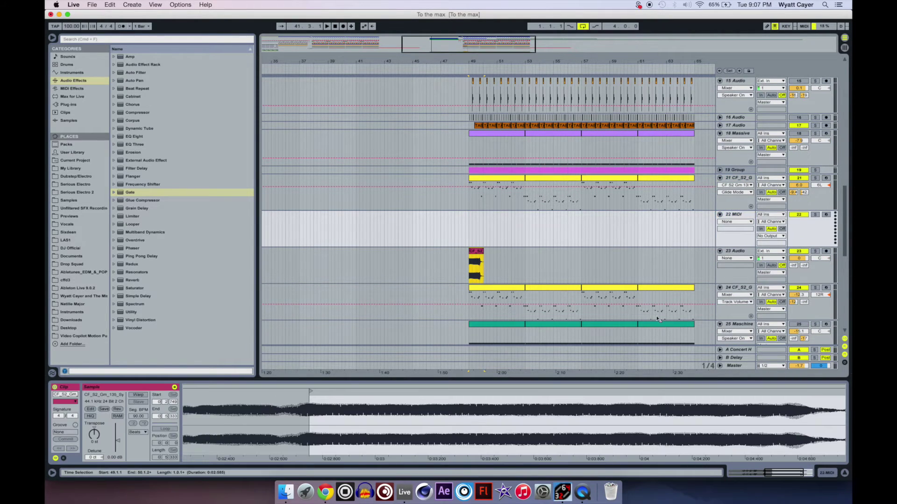
click(844, 471)
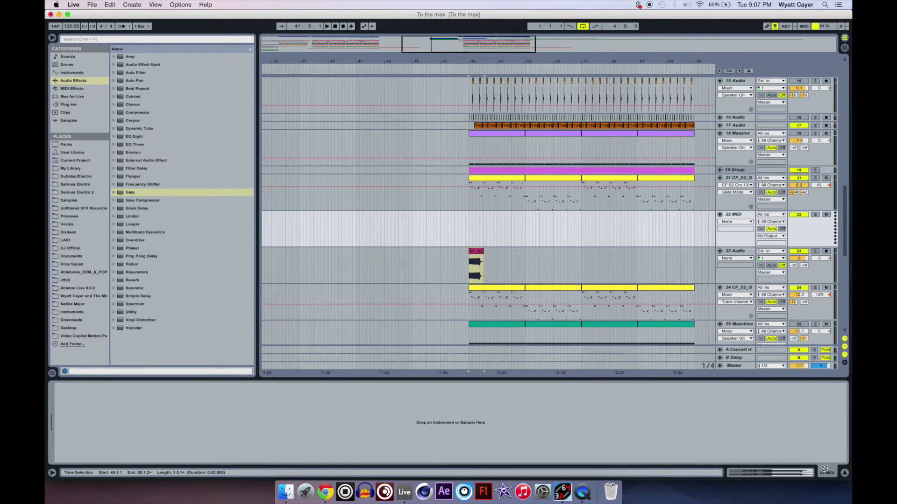
drag(773, 426, 769, 423)
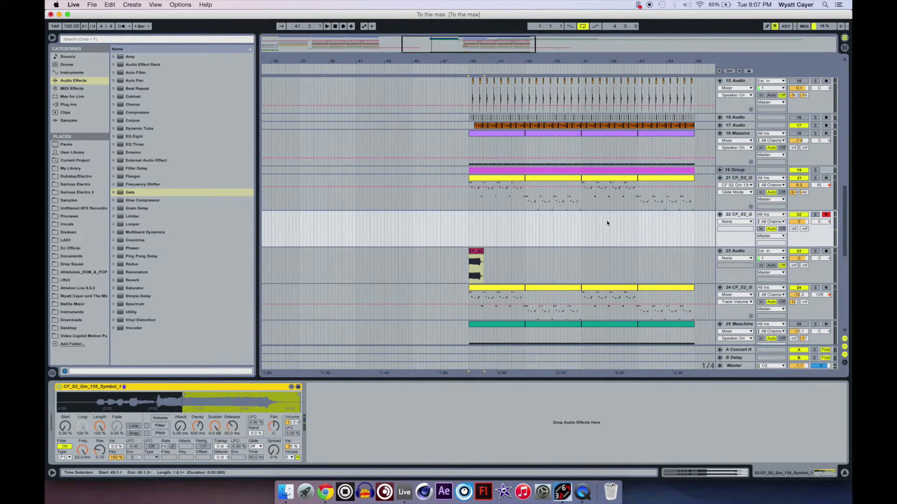
Set the new sampler's glide mode to Glide with a time of about 45 ms, and view the 21 CF_S2 track's device chain
right_click(260, 447)
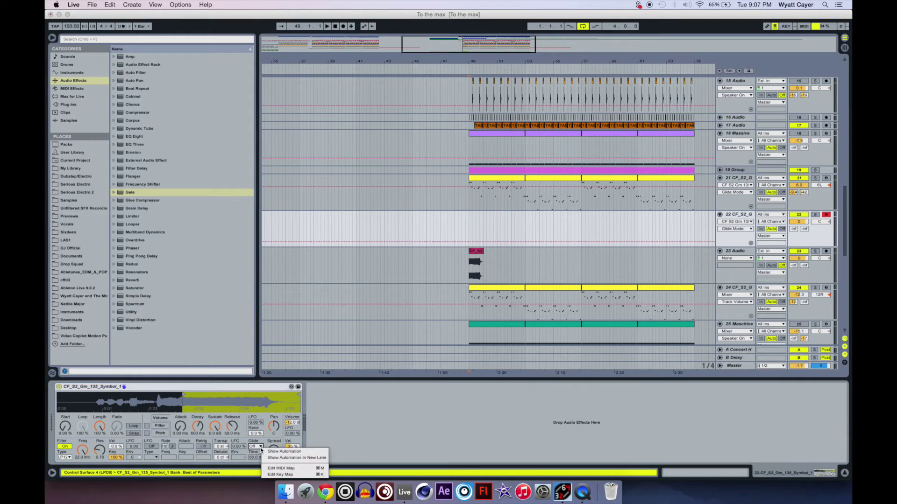
click(248, 439)
click(254, 447)
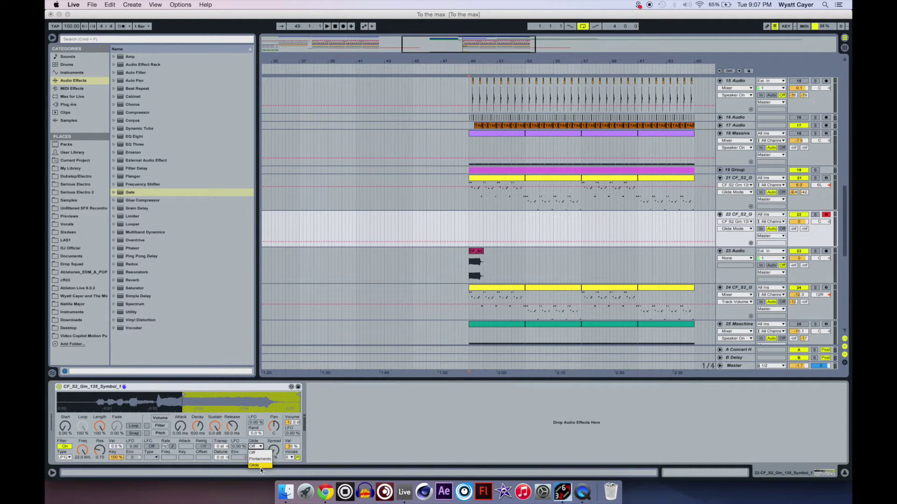
click(259, 465)
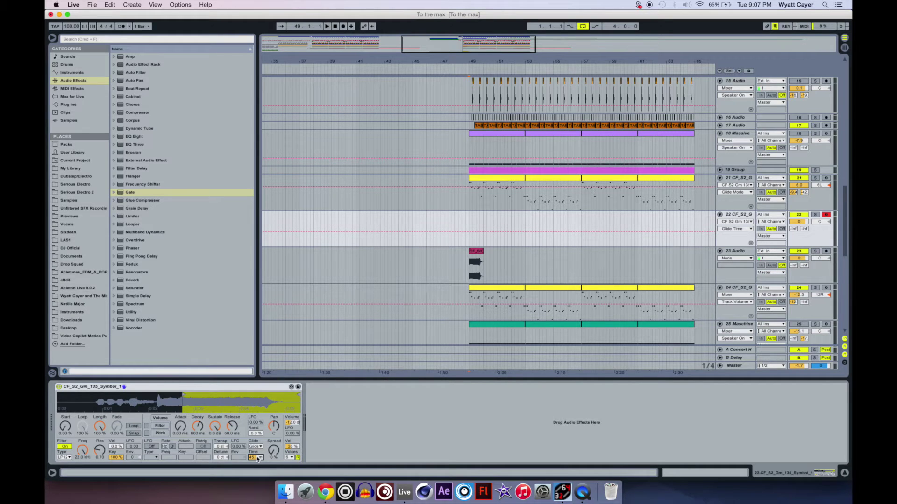
drag(283, 461, 283, 457)
click(469, 223)
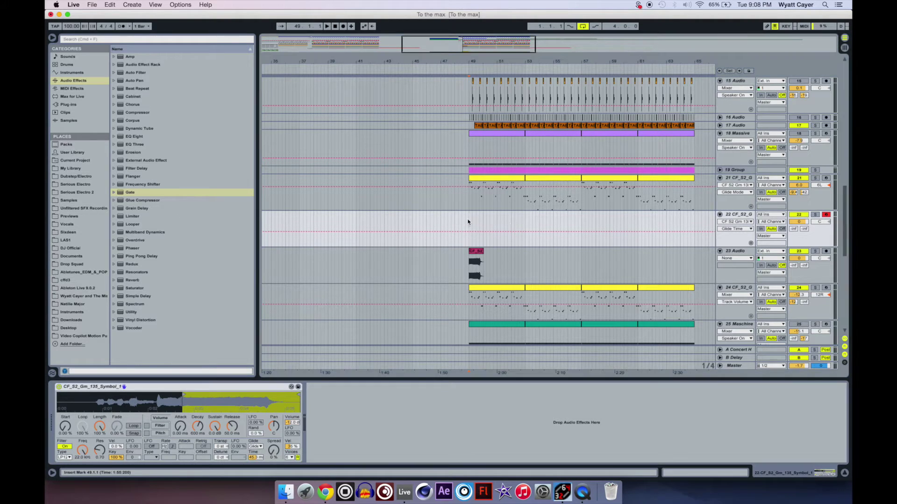
click(740, 181)
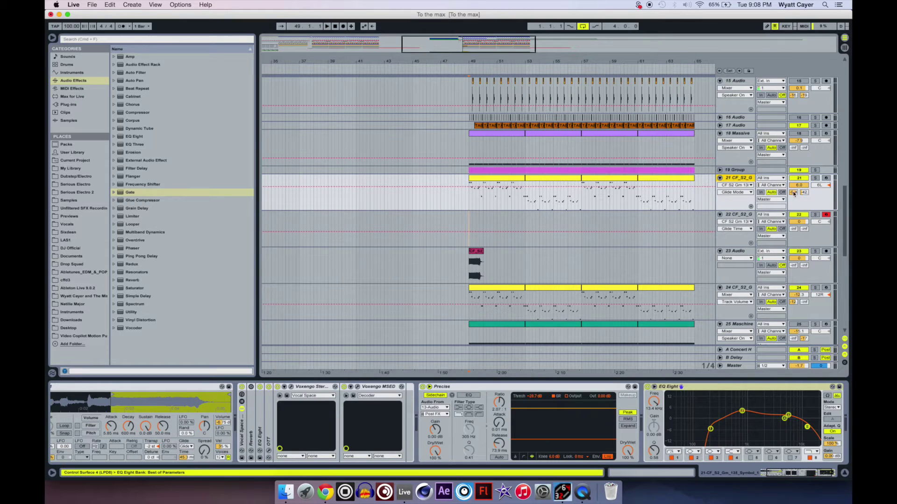
click(727, 220)
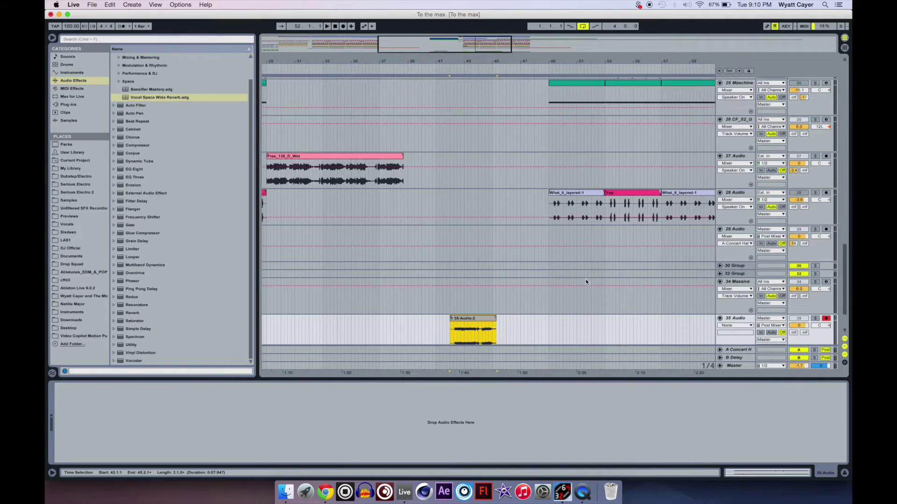
Add a Flanger after the sampler on the 22 CF_S2 track
scroll(586, 282, up, 5)
scroll(586, 282, up, 6)
scroll(586, 281, right, 5)
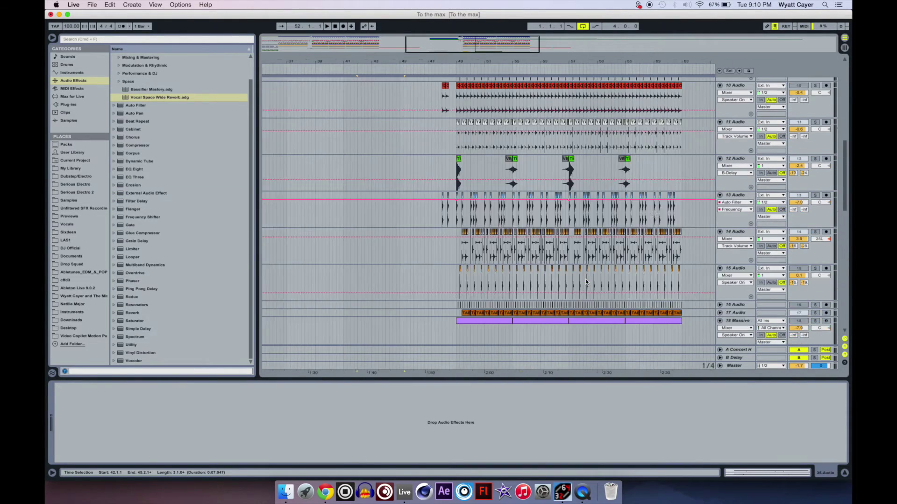
scroll(586, 281, down, 15)
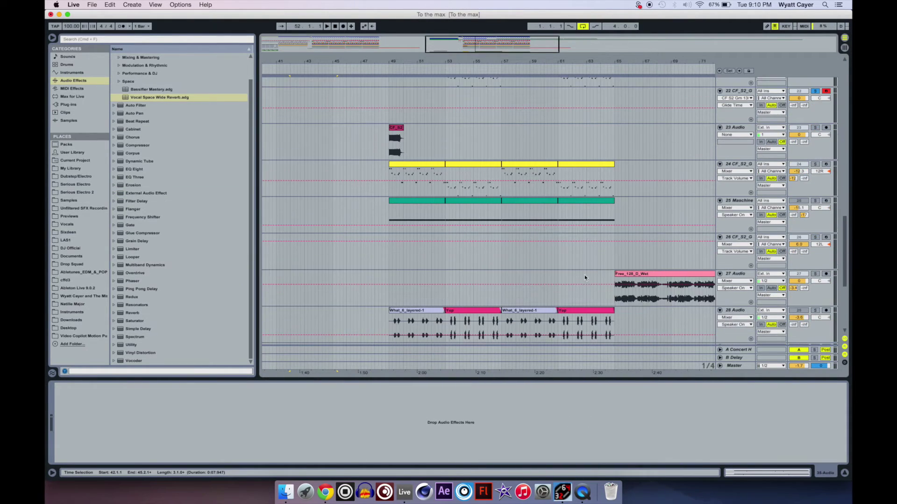
click(444, 93)
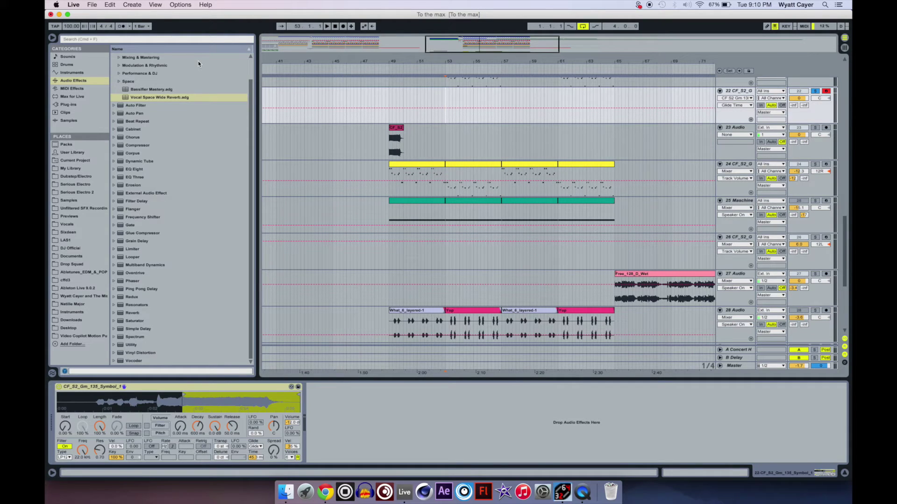
scroll(140, 206, up, 3)
double_click(133, 232)
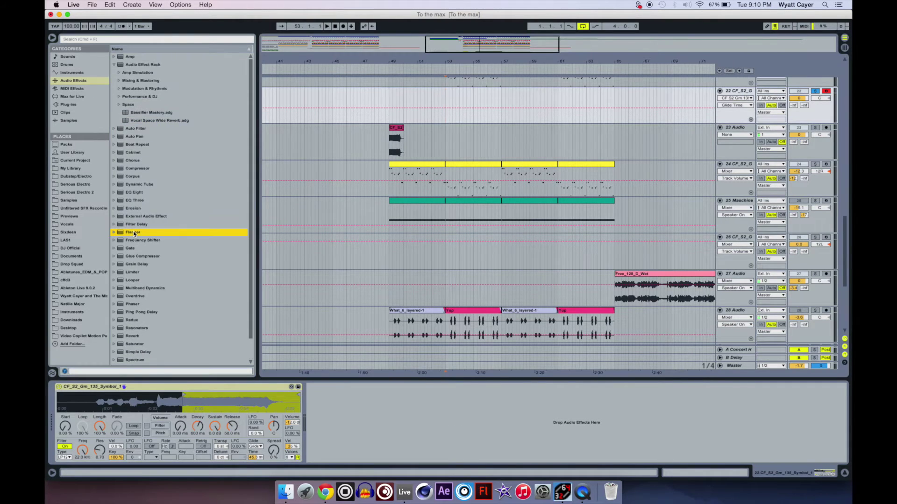
Record a take of the flanged vocal sampler from bar 53 and lower the Flanger's LFO rate
click(342, 27)
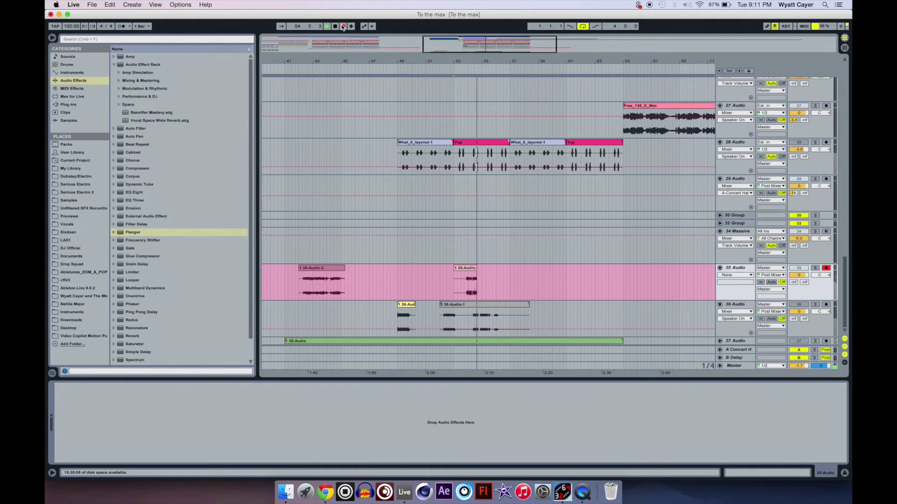
key(space)
scroll(433, 183, up, 8)
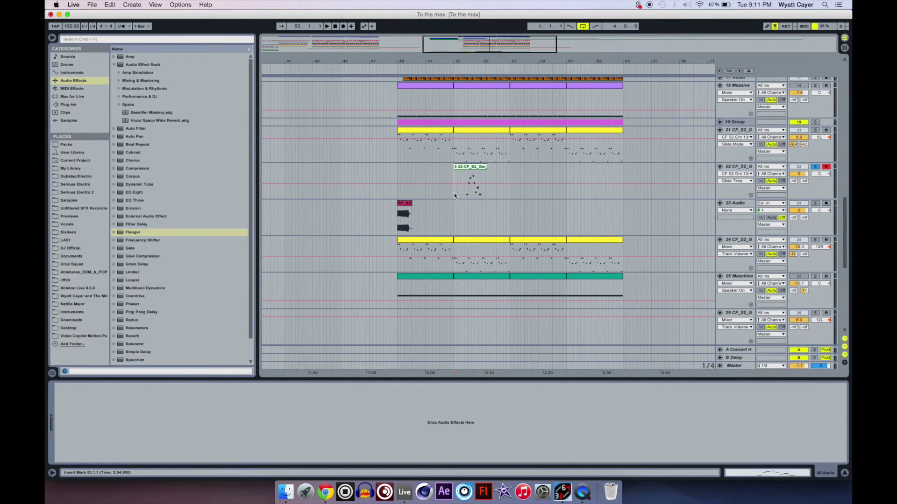
click(454, 192)
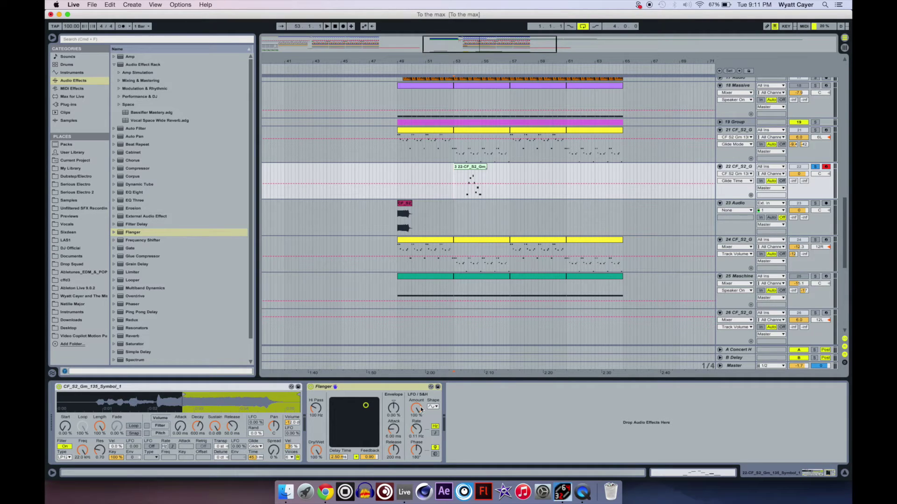
drag(418, 434, 418, 435)
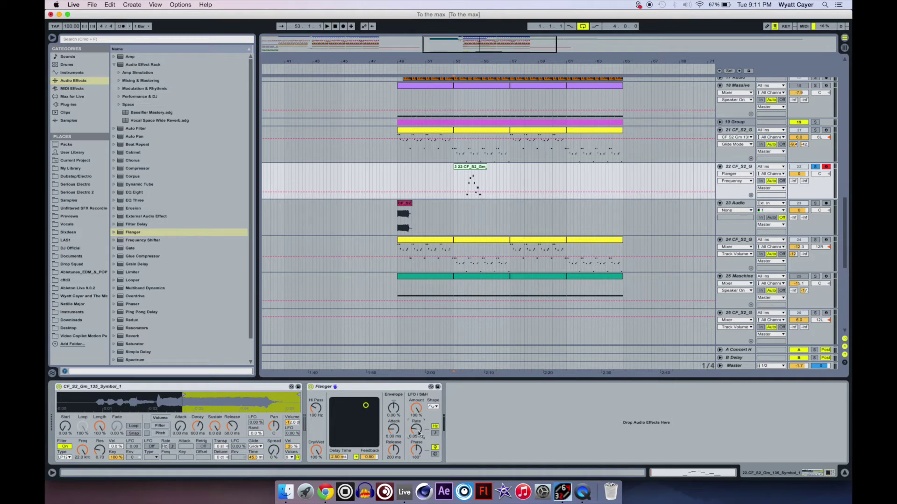
Move the recorded 35 Audio clip earlier, ahead of bar 53, and record another take from bar 53
scroll(393, 162, down, 8)
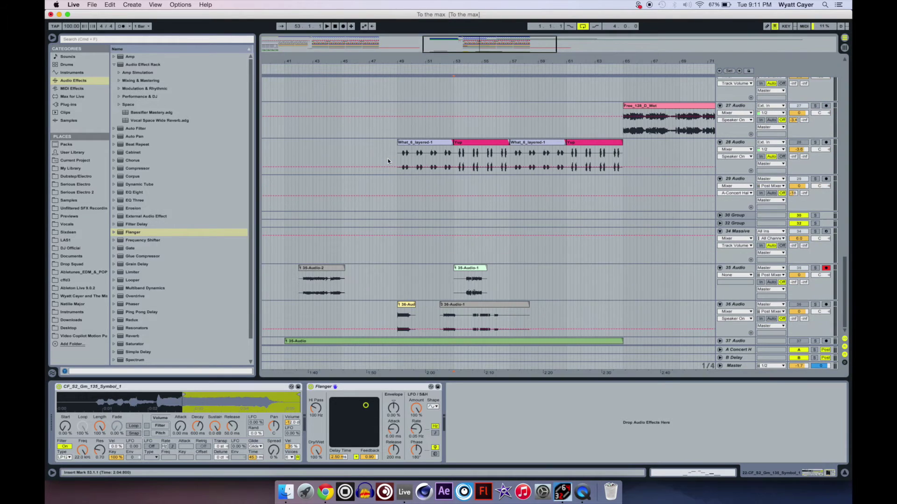
drag(483, 275, 420, 275)
click(454, 275)
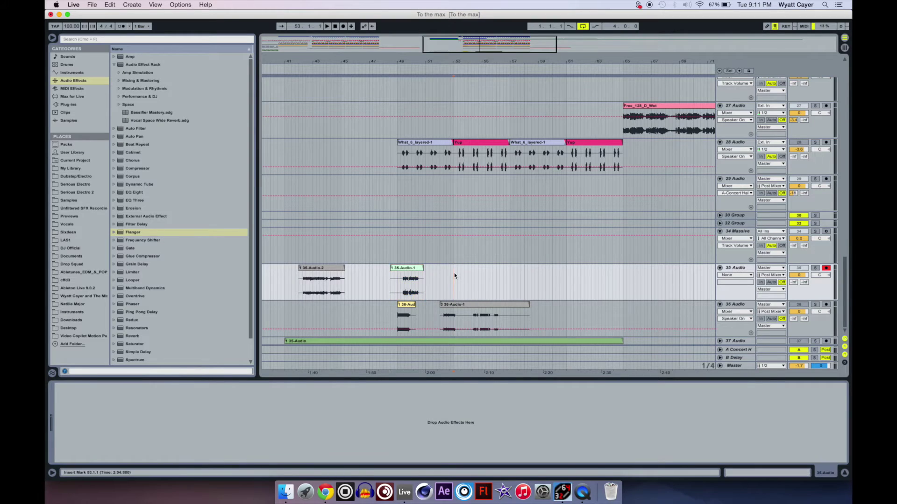
click(343, 26)
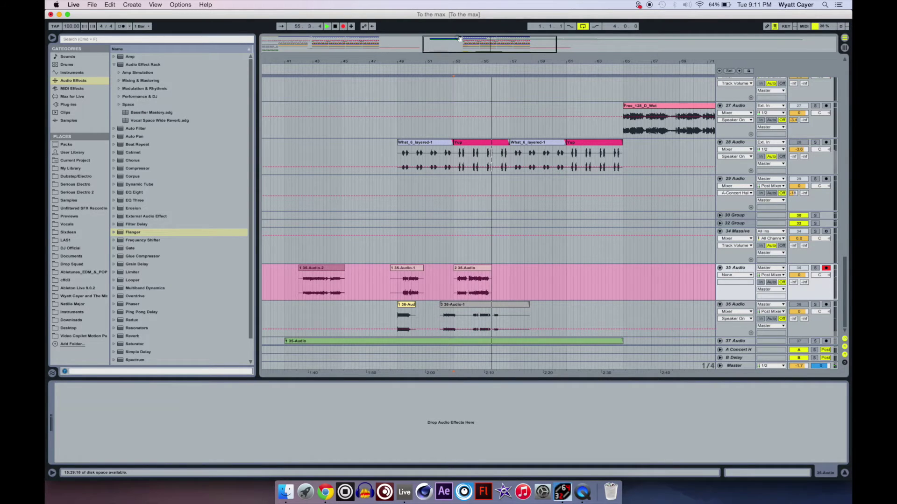
key(space)
Lower the Flanger's dry/wet mix to 54.8 % and select the recorded MIDI clip on the 22 CF_S2 track
scroll(490, 114, up, 10)
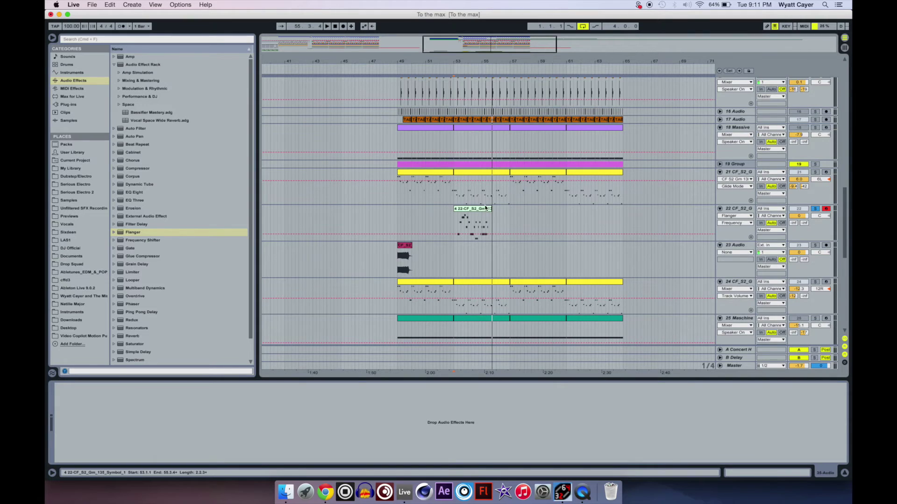
scroll(490, 114, down, 5)
scroll(490, 114, left, 2)
scroll(490, 227, up, 2)
click(497, 174)
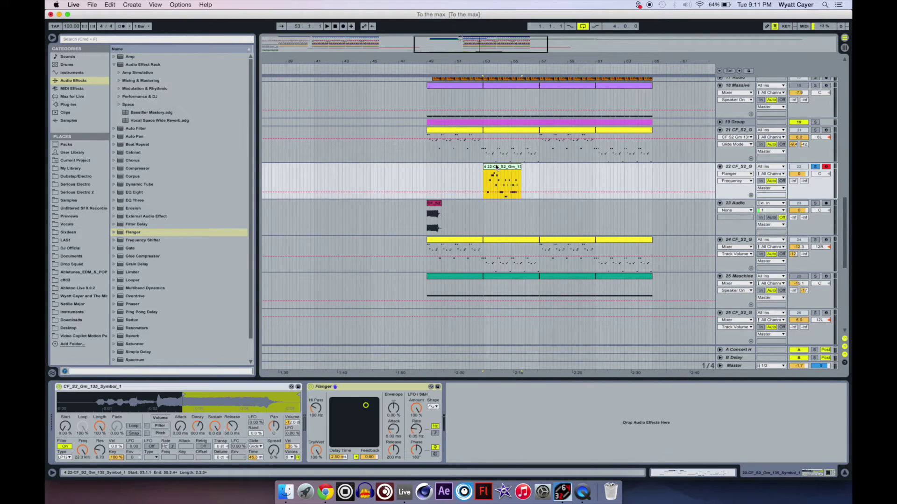
drag(316, 450, 316, 467)
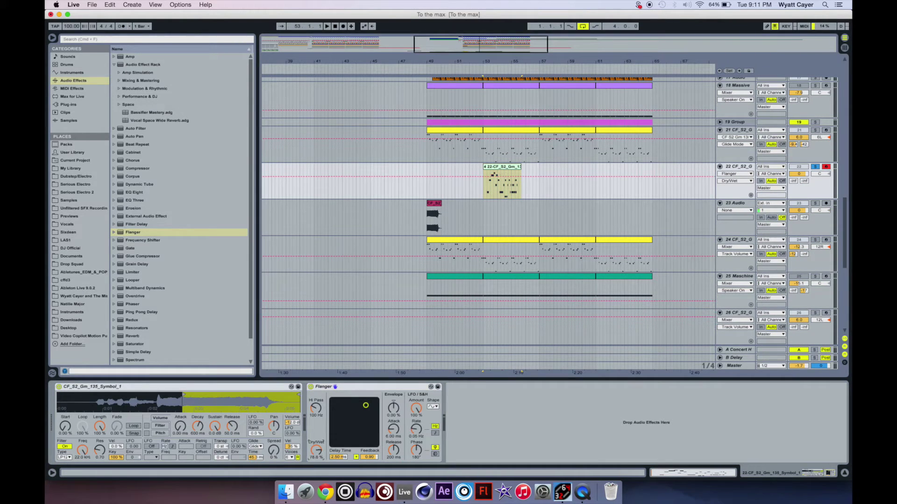
click(498, 172)
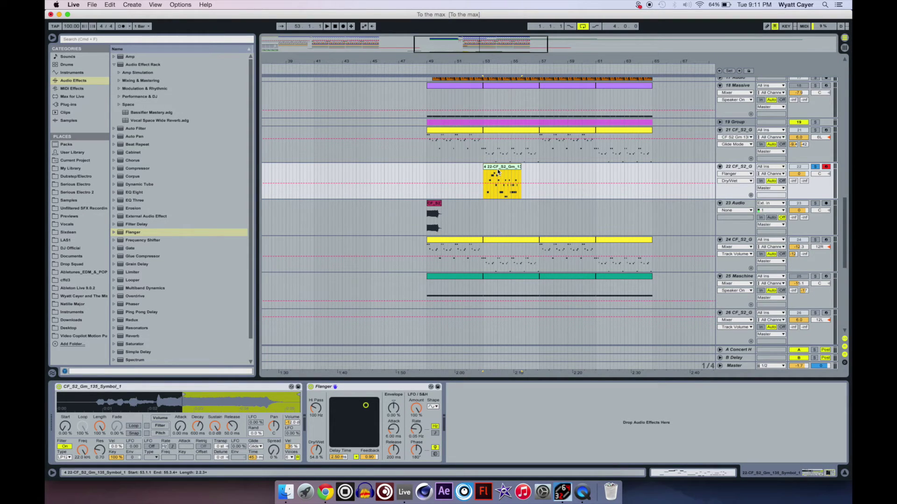
Delete the recorded MIDI clip on the 22 CF_S2 track and move the 35 Audio recordings earlier, ahead of bar 53
click(497, 172)
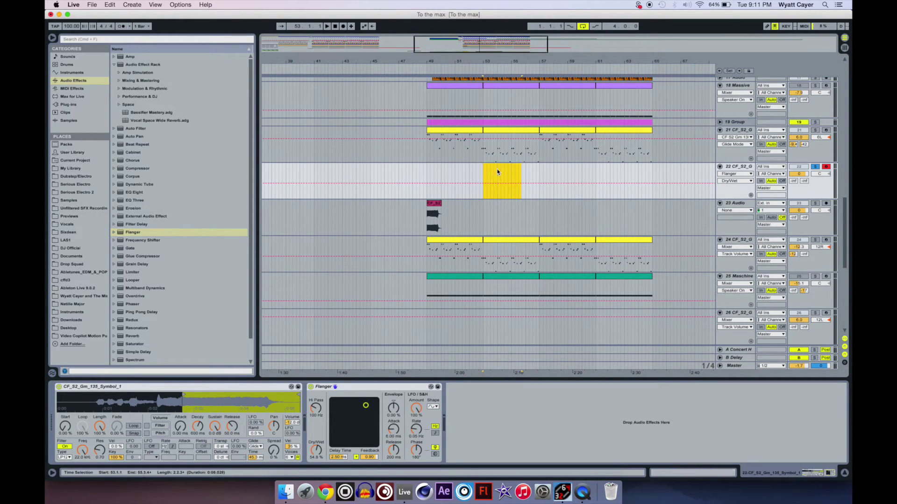
scroll(497, 172, down, 10)
drag(498, 274, 296, 276)
scroll(515, 152, up, 8)
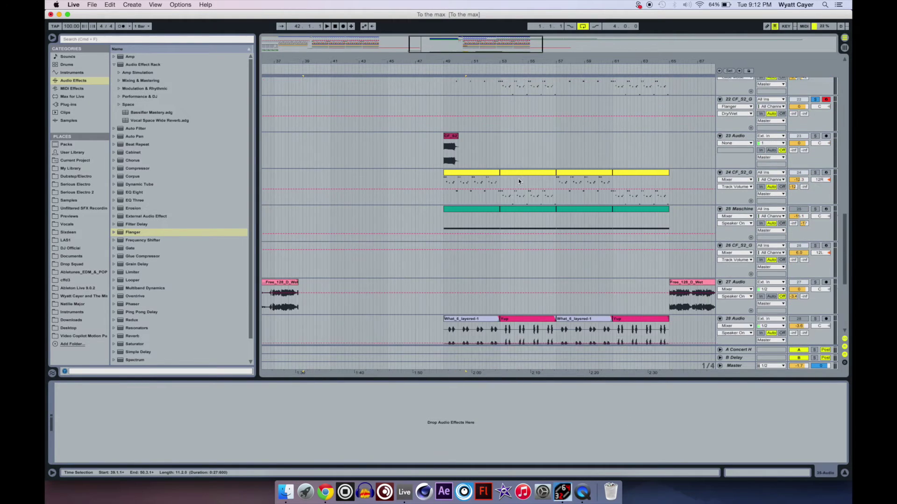
scroll(515, 150, up, 5)
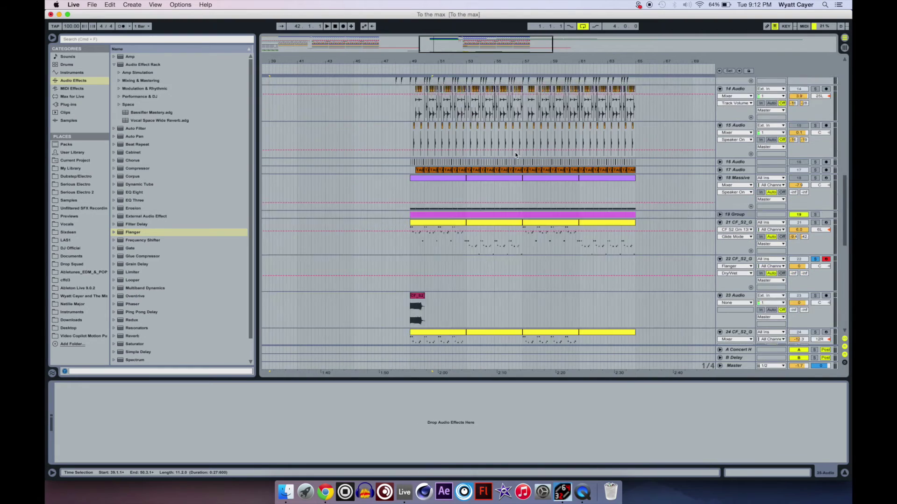
Add the Concert Hall reverb preset after the Flanger on the 22 CF_S2 track
click(465, 214)
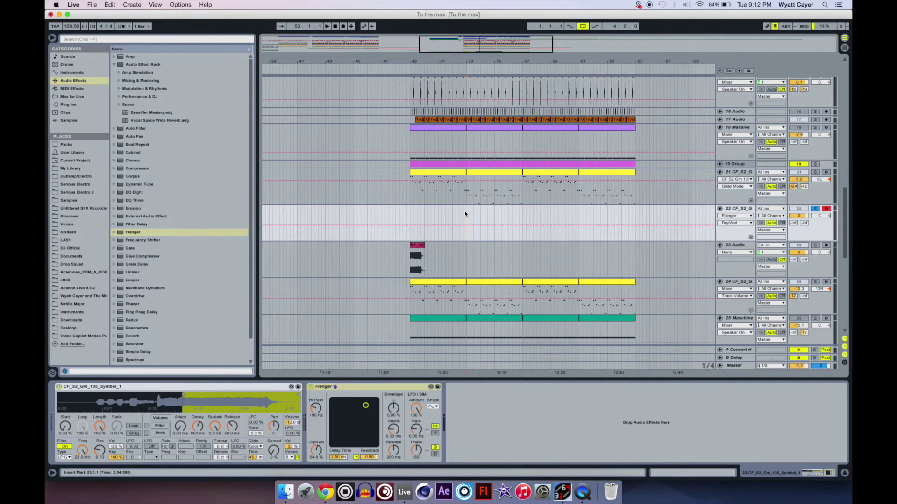
scroll(133, 206, down, 2)
click(132, 209)
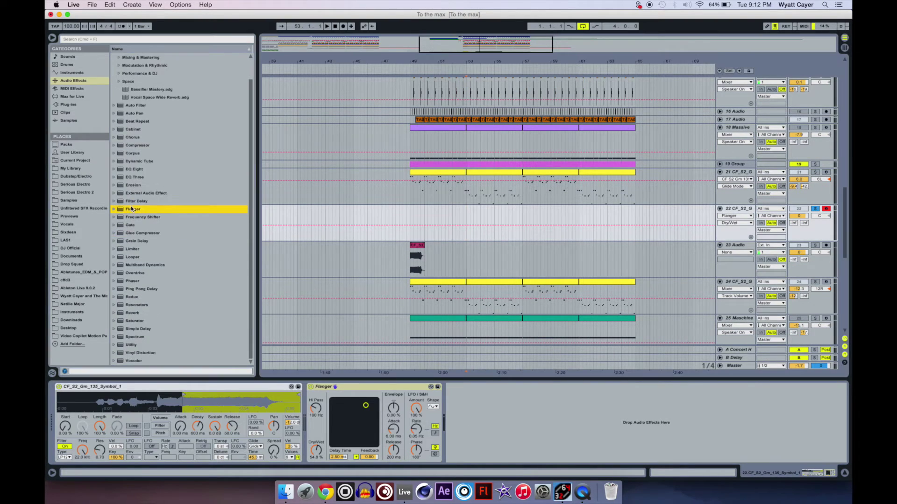
click(113, 312)
click(125, 287)
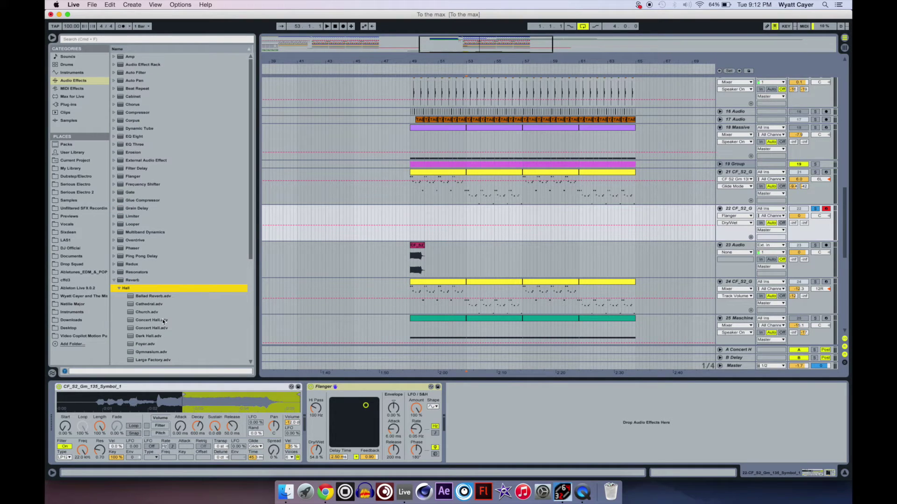
scroll(162, 319, down, 5)
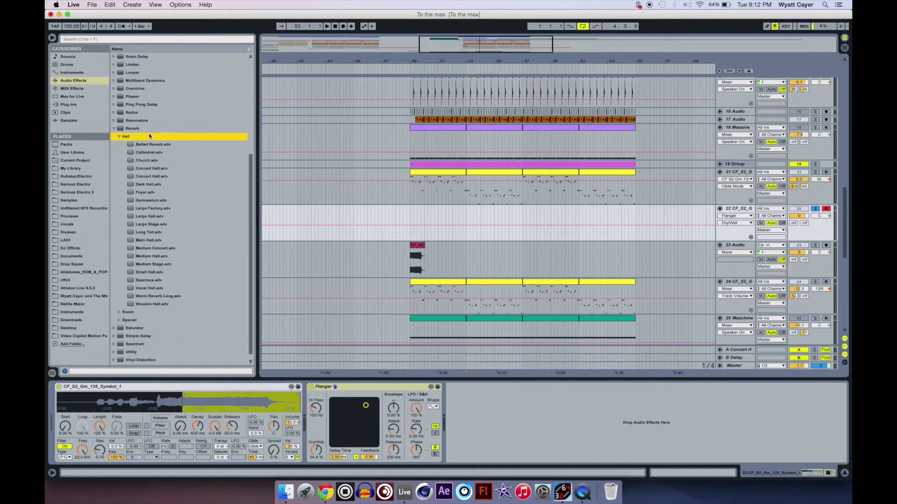
double_click(159, 169)
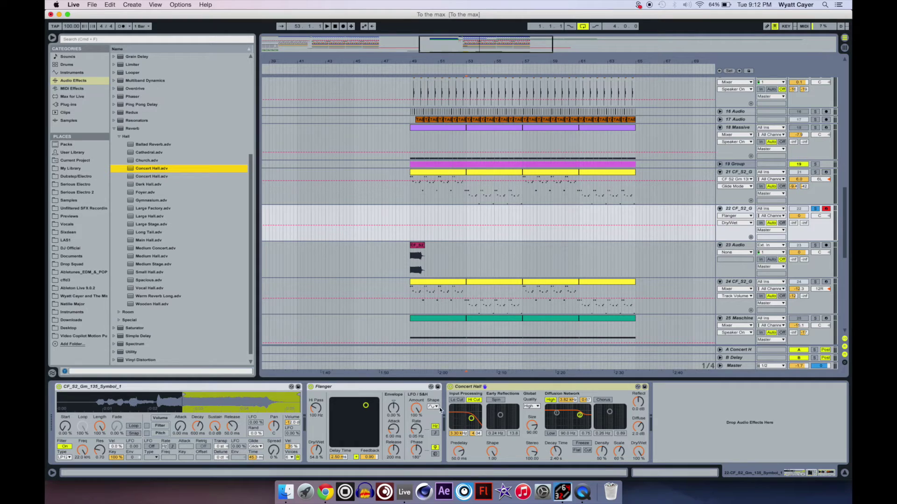
Enable the Concert Hall's low cut, raise its input filter to 5.16 kHz, cut the predelay to 0 ms and lower the dry/wet mix
click(464, 400)
drag(471, 417, 473, 406)
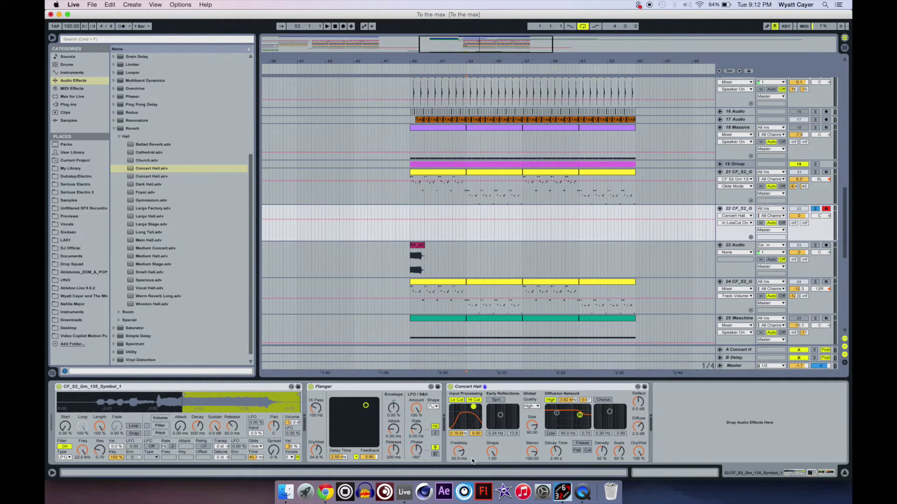
drag(638, 451, 638, 468)
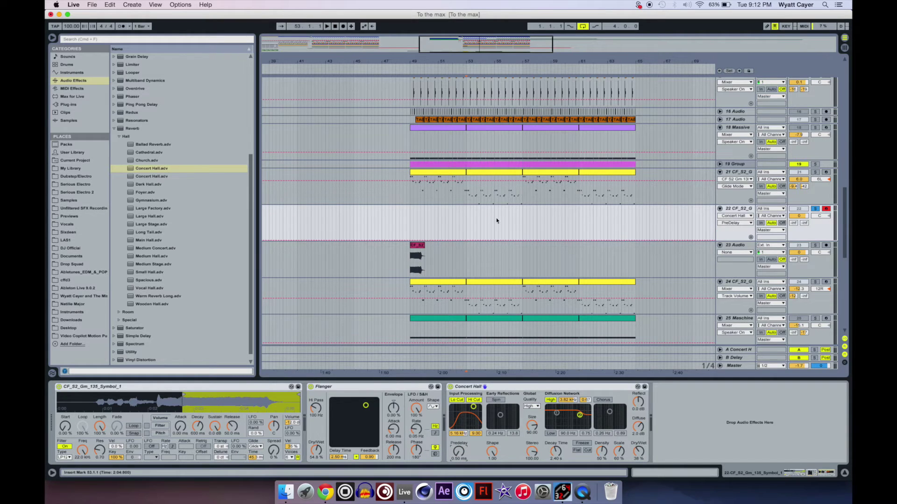
Record a take of the vocal sampler with reverb from bar 52 on the 35 Audio track
scroll(498, 203, down, 10)
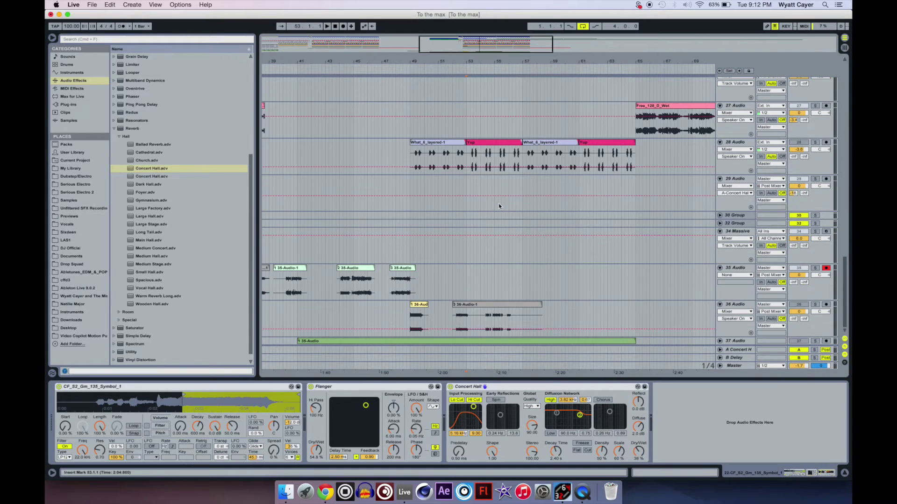
click(443, 283)
click(342, 27)
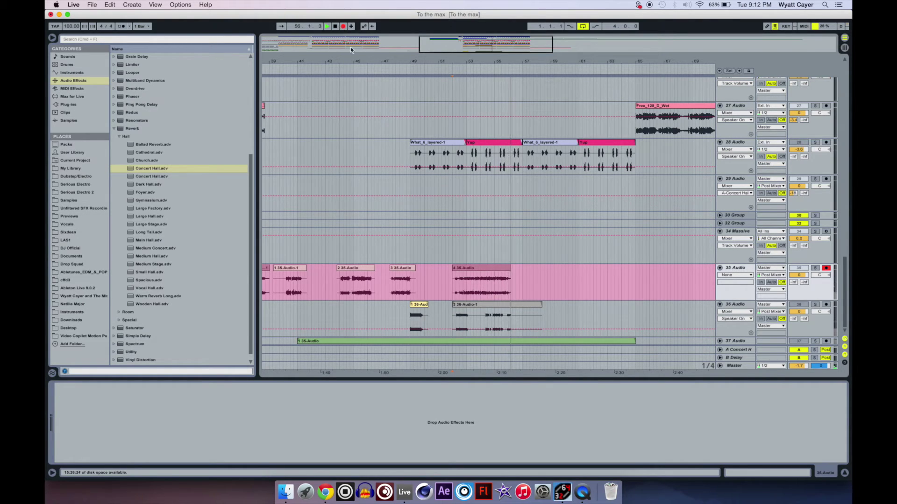
click(335, 26)
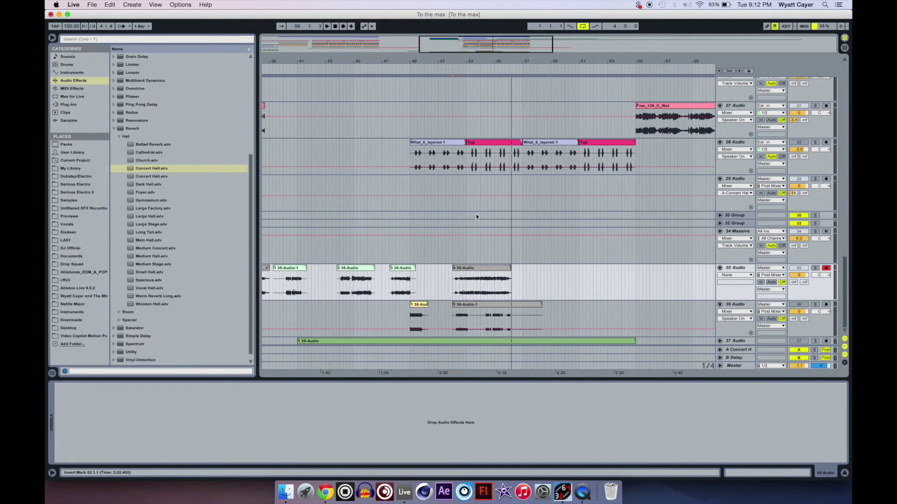
Move the recorded 35 Audio clips earlier to free up bar 53 and place the insert marker there
drag(567, 276, 431, 278)
key(Left)
key(Left)
key(Left)
key(Left)
key(Left)
key(Left)
key(Left)
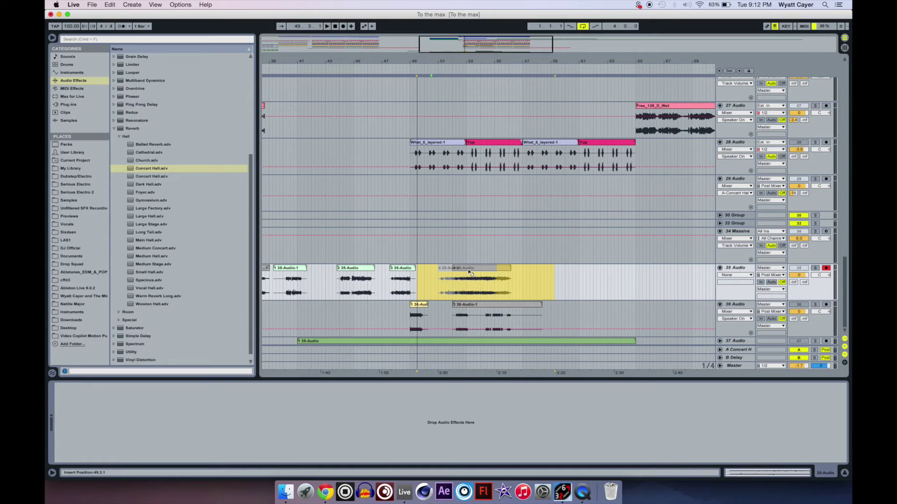
drag(497, 274, 322, 275)
click(465, 278)
Delete the MIDI clip recorded from bar 52 on the 22 CF_S2 track
scroll(464, 279, up, 10)
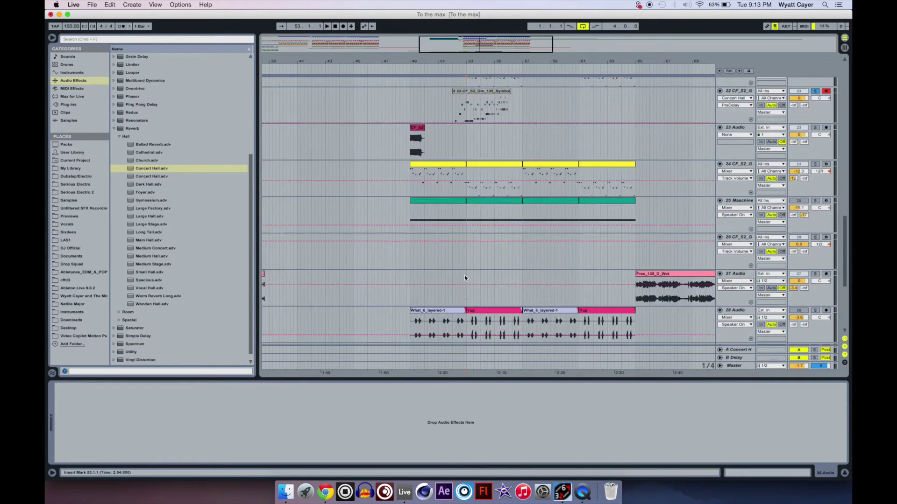
click(476, 277)
click(476, 276)
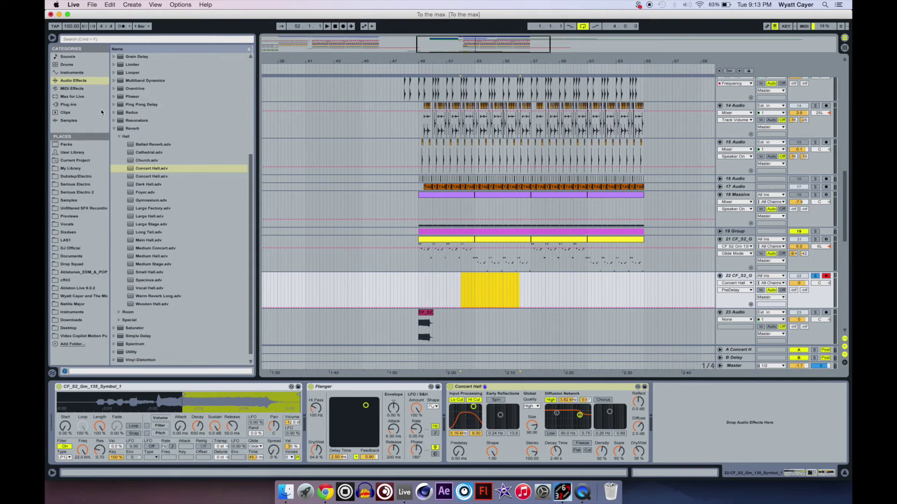
Add a Utility effect after the Concert Hall reverb on the 22 CF_S2 track
scroll(189, 137, down, 1)
click(129, 346)
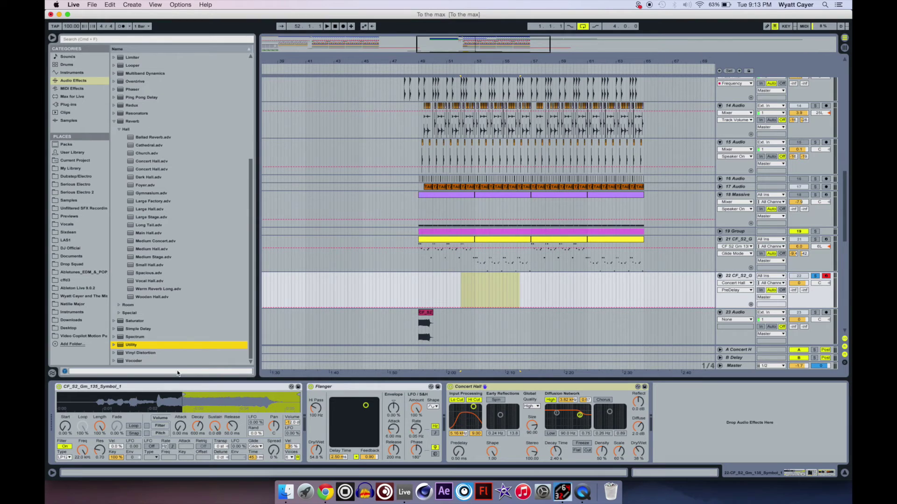
drag(141, 347, 545, 437)
click(667, 390)
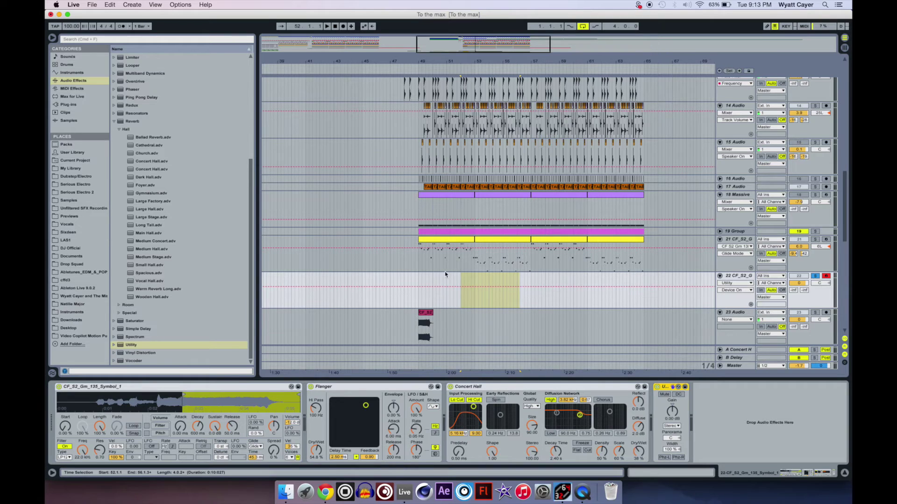
Raise the Utility's stereo width to 152 % on the 22 CF_S2 track
click(418, 276)
scroll(583, 317, down, 10)
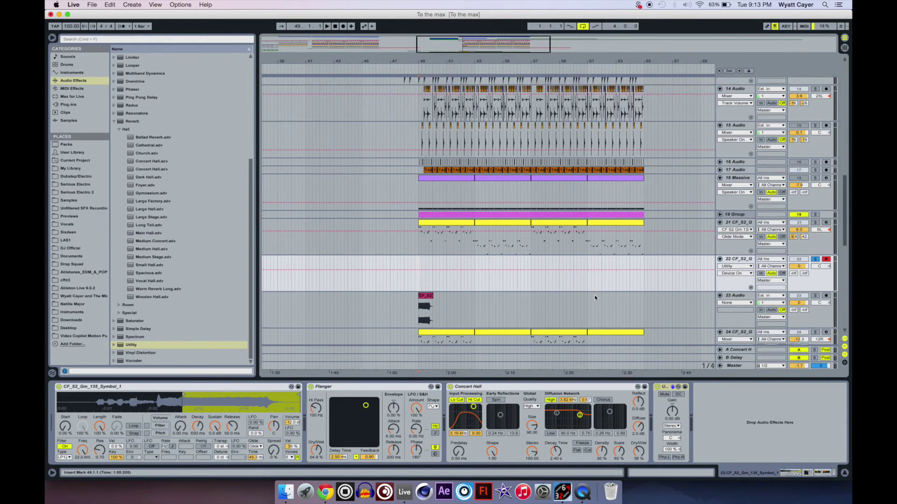
scroll(476, 312, up, 5)
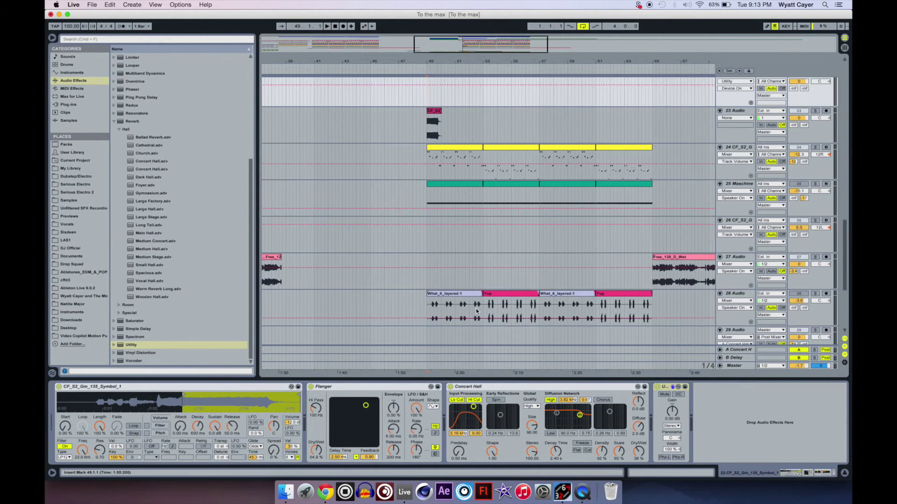
key(space)
drag(672, 450, 673, 445)
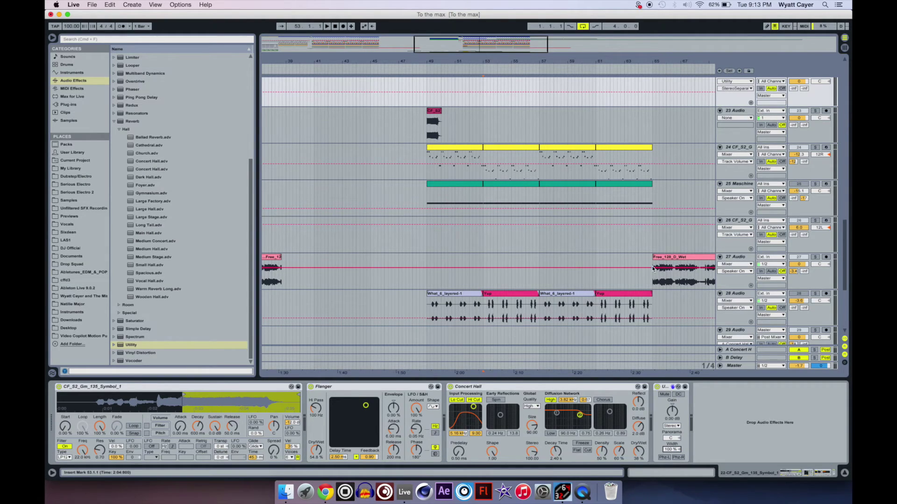
scroll(531, 131, down, 5)
scroll(531, 128, down, 1)
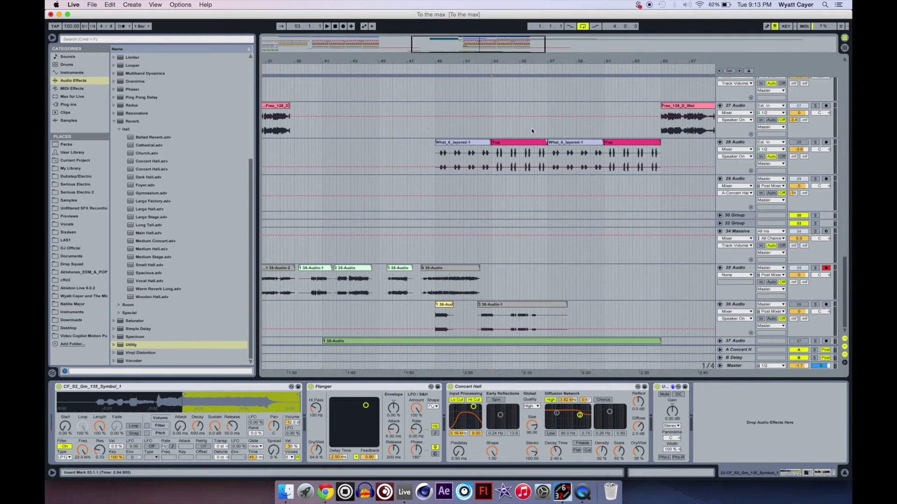
drag(671, 449, 671, 444)
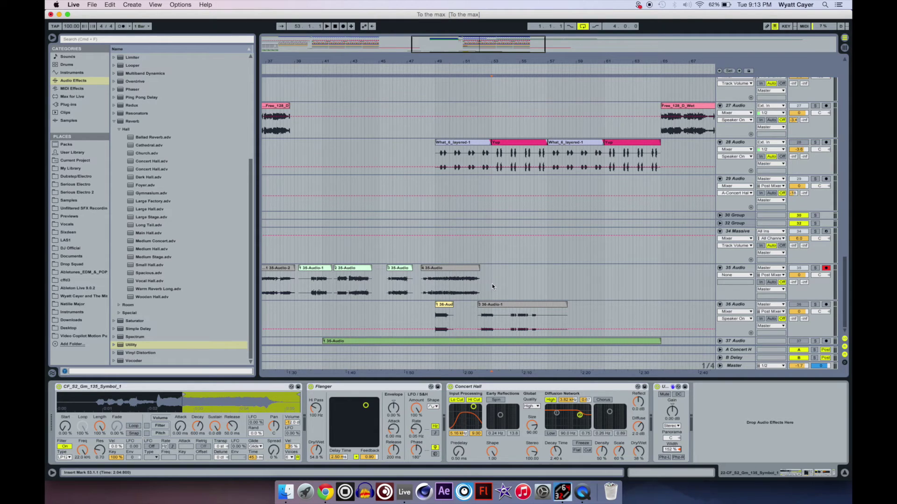
Record a take of the widened vocal sampler from bar 53 and lower the Utility's width to 120 %
click(345, 27)
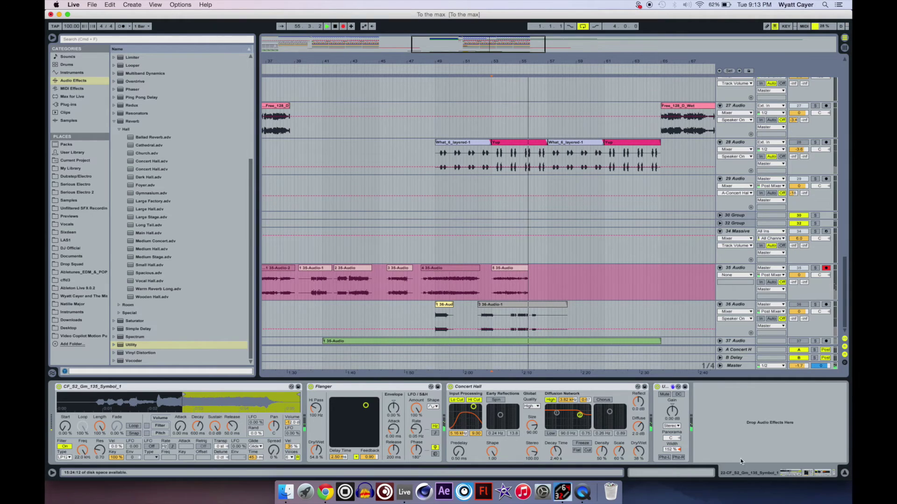
key(space)
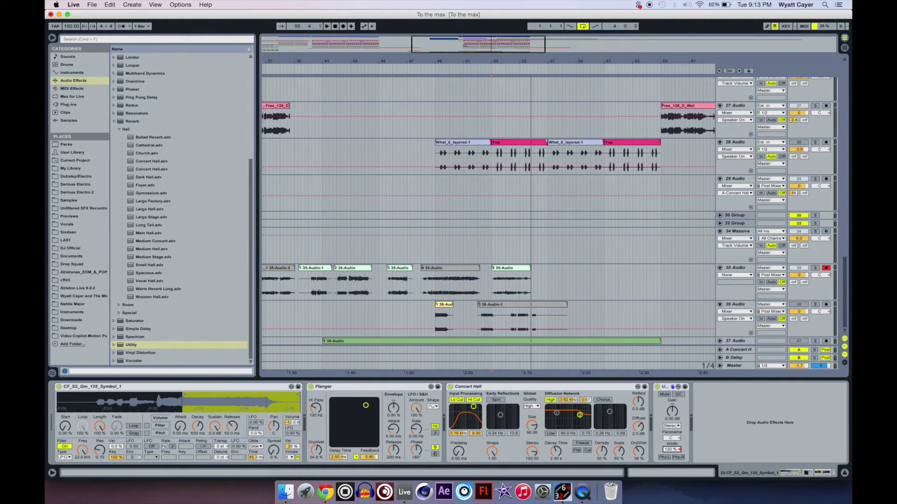
Move all the recorded 35 Audio takes earlier so they start at bar 20, and place the insert marker at bar 49
click(509, 268)
drag(574, 274, 295, 260)
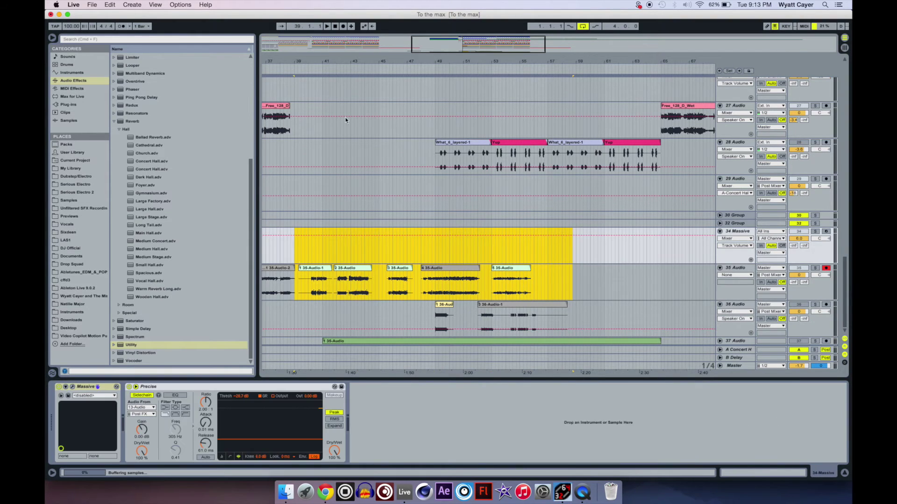
drag(385, 55, 384, 18)
drag(470, 282, 343, 285)
drag(441, 283, 384, 286)
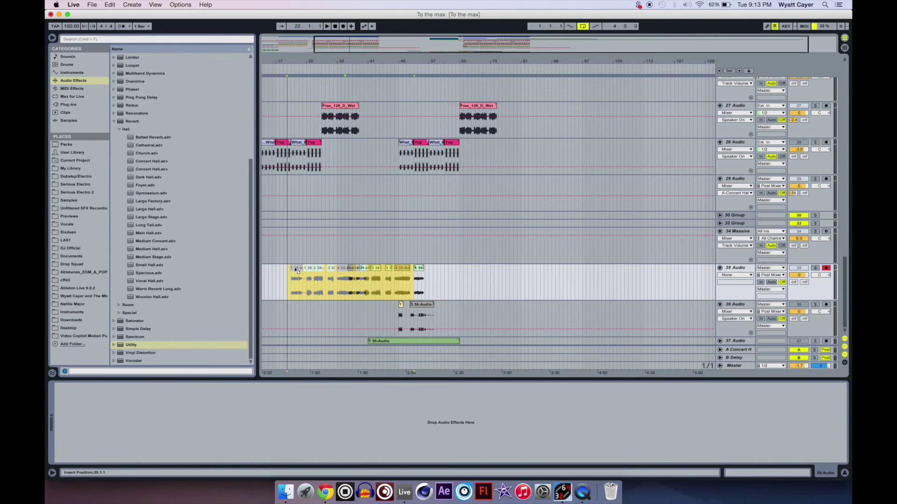
click(396, 283)
Copy a four-bar MIDI clip from the 21 CF_S2 track to bar 57 of the 22 CF_S2 track
scroll(397, 283, up, 8)
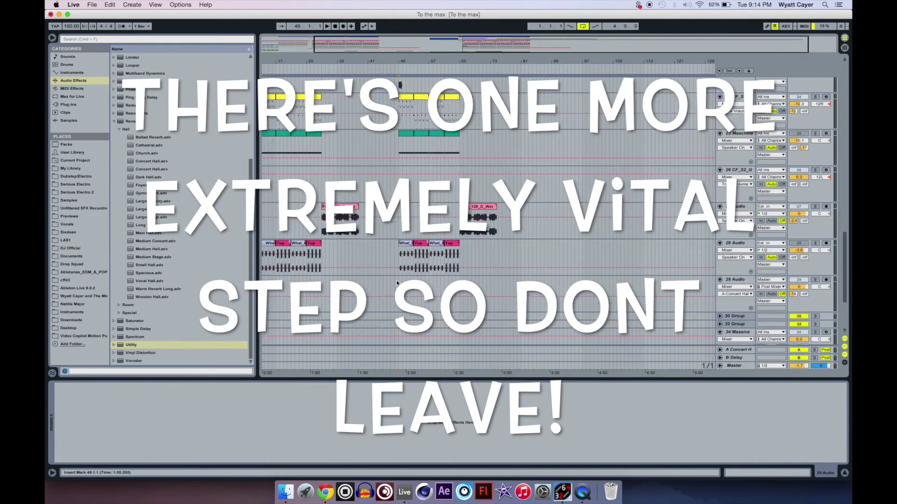
scroll(397, 283, up, 2)
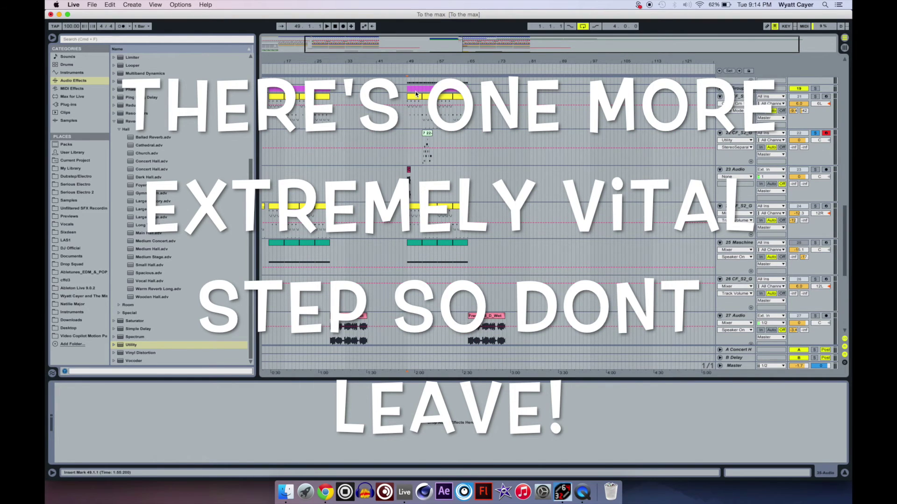
click(443, 137)
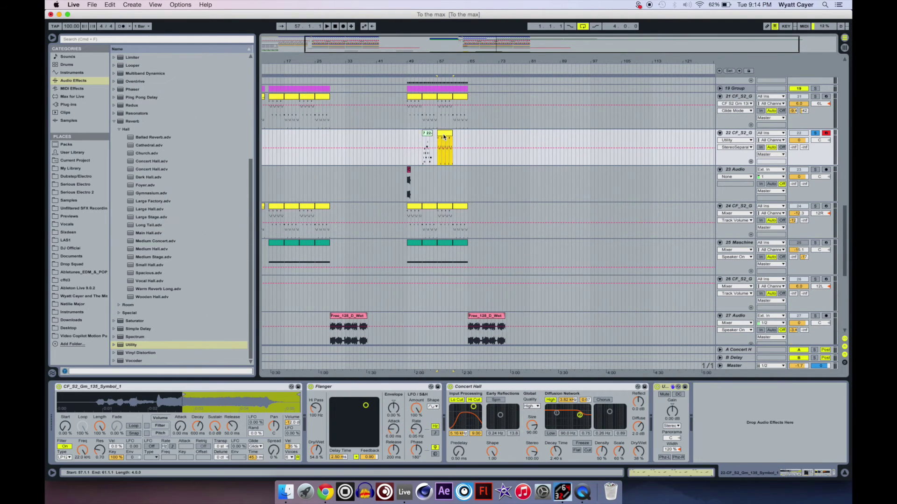
Disarm the 22 CF_S2 track and record its copied clip playing from bar 57 onto the 35 Audio track
scroll(447, 280, down, 10)
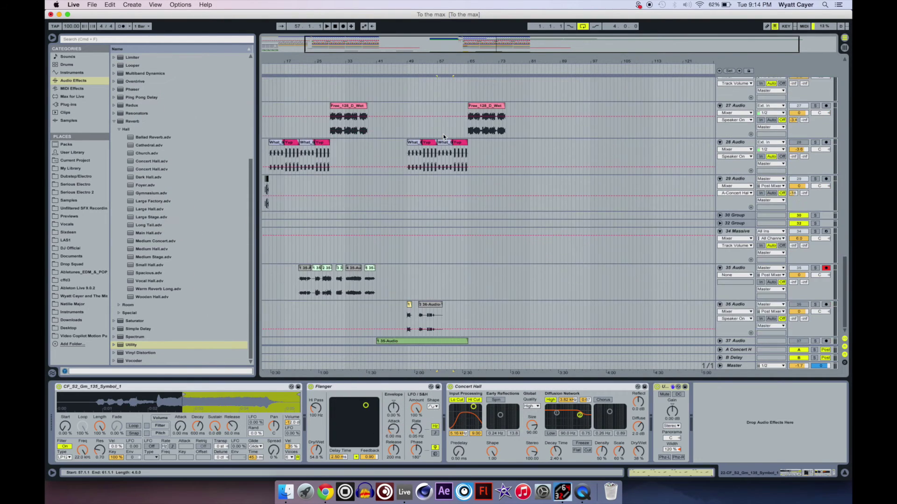
click(435, 279)
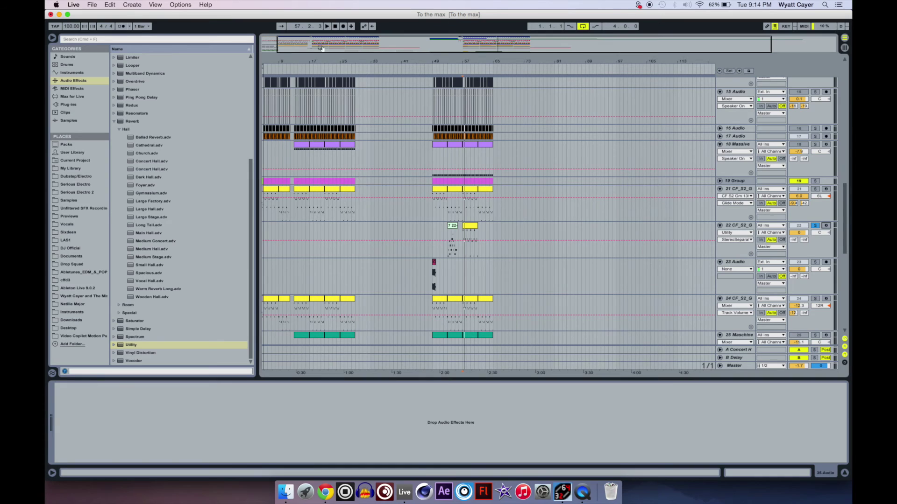
click(344, 26)
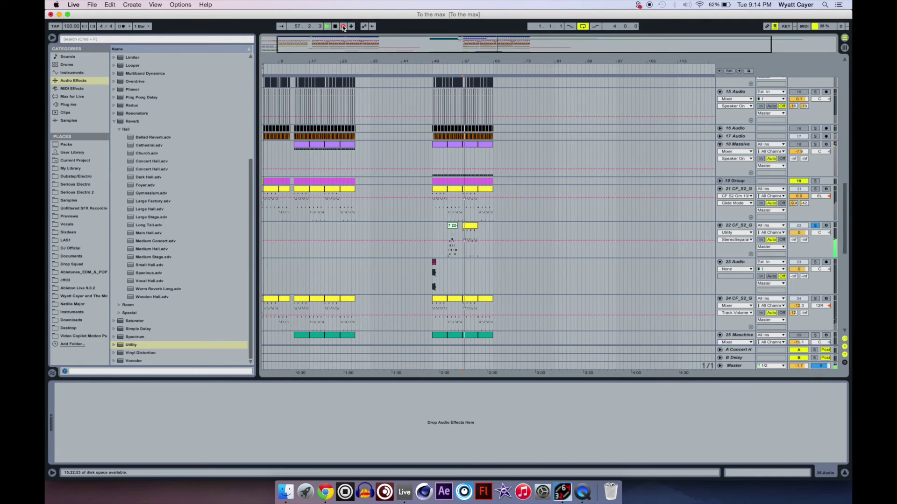
click(470, 227)
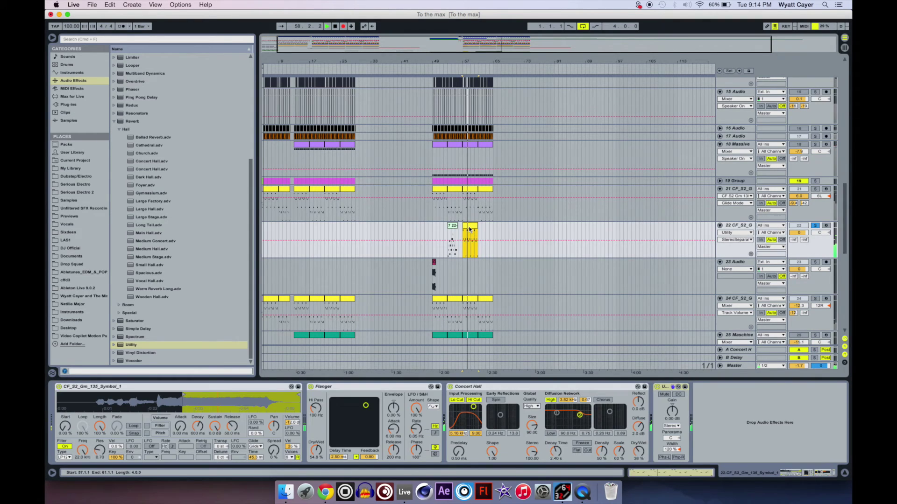
key(space)
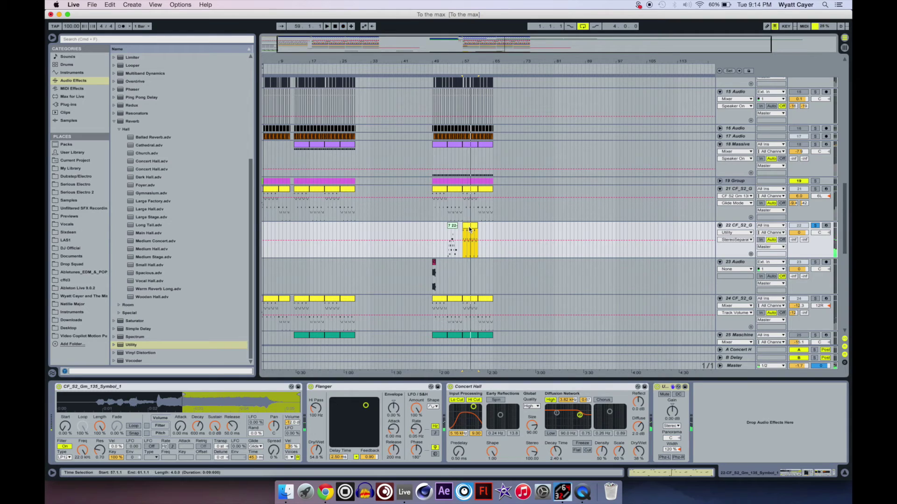
Move the take recorded at bar 57 on the 35 Audio track earlier to bar 42, after the other takes
scroll(699, 232, down, 10)
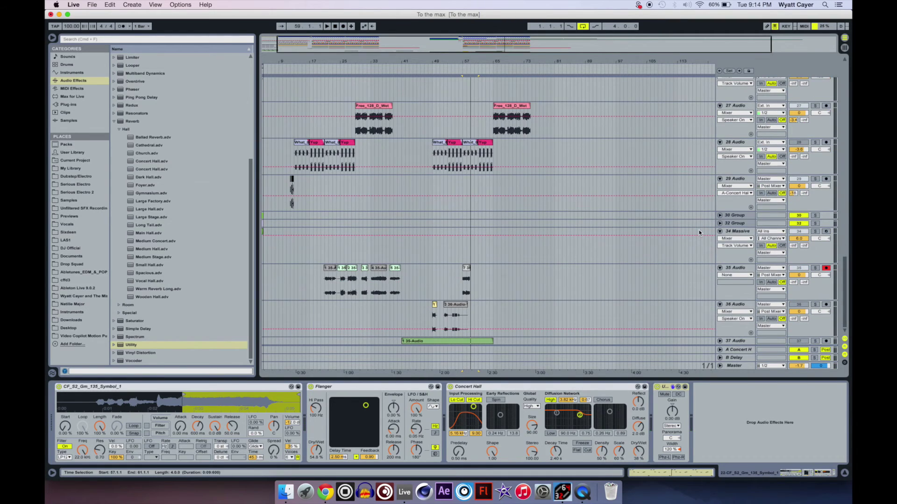
drag(465, 278, 409, 277)
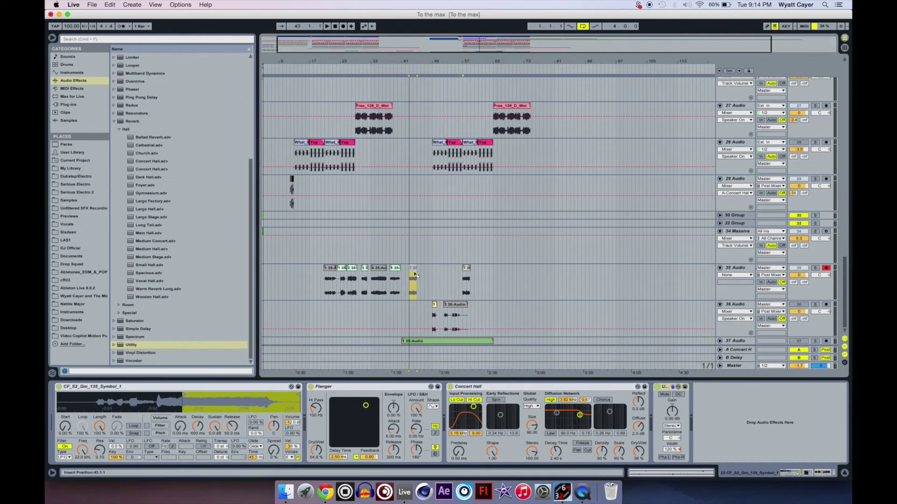
Compare the device chains of the 24 CF_S2, 22 CF_S2 and 21 CF_S2 tracks, including their samplers' settings
scroll(430, 268, up, 8)
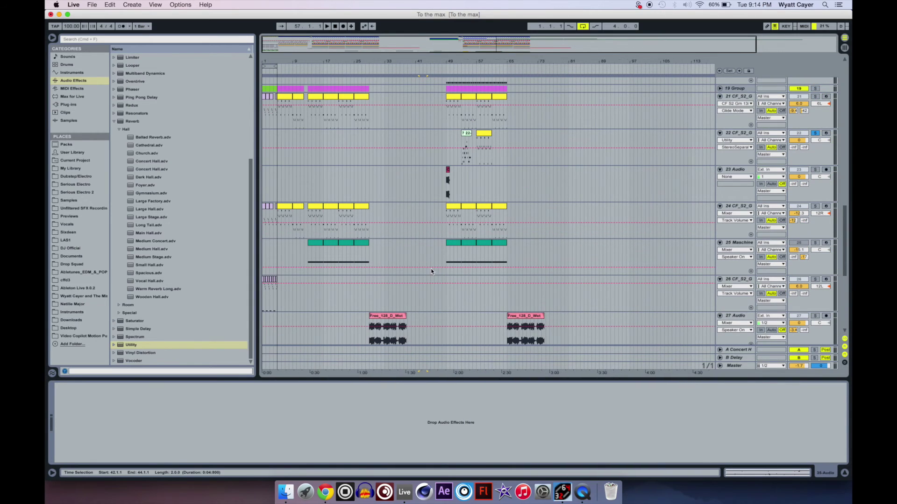
click(476, 217)
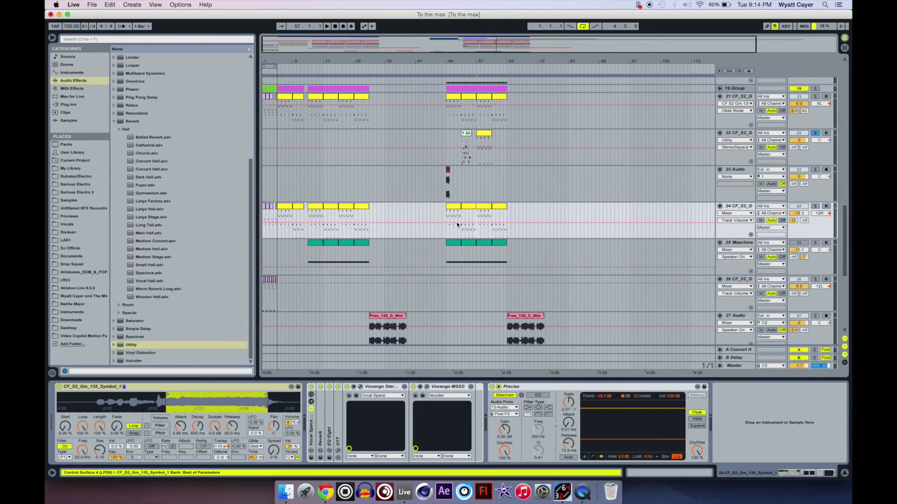
click(83, 385)
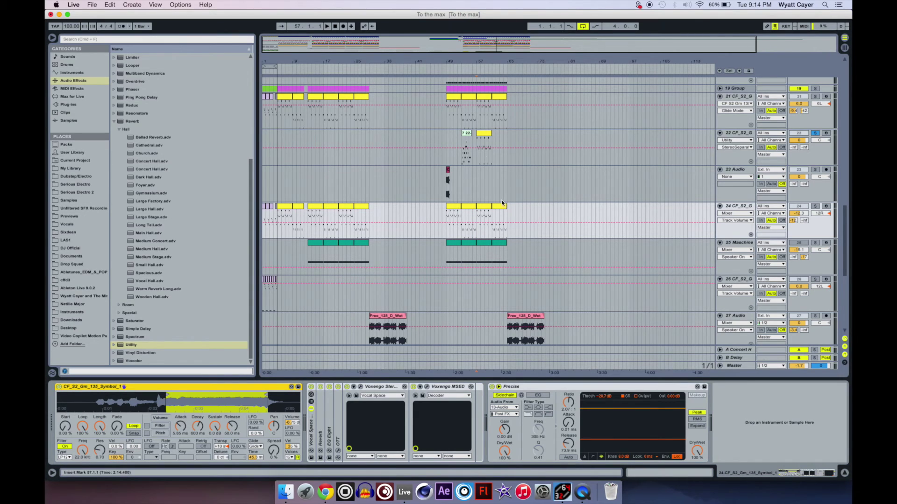
click(476, 159)
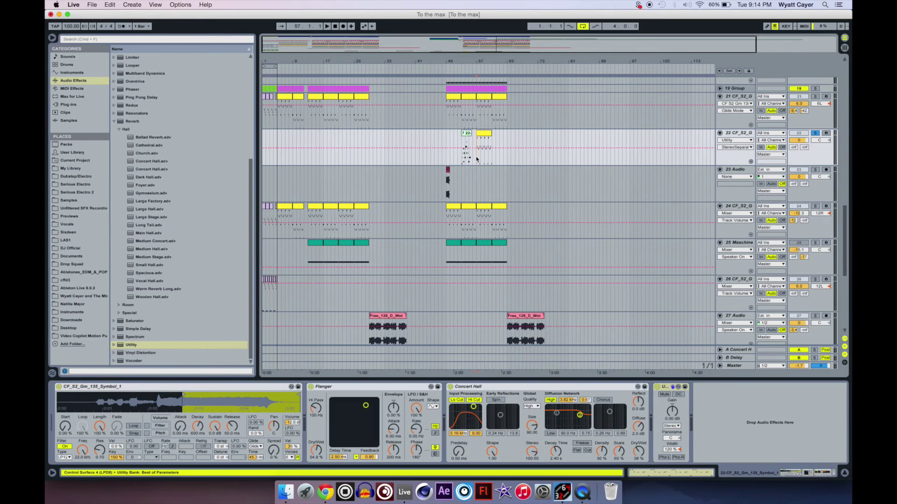
click(475, 113)
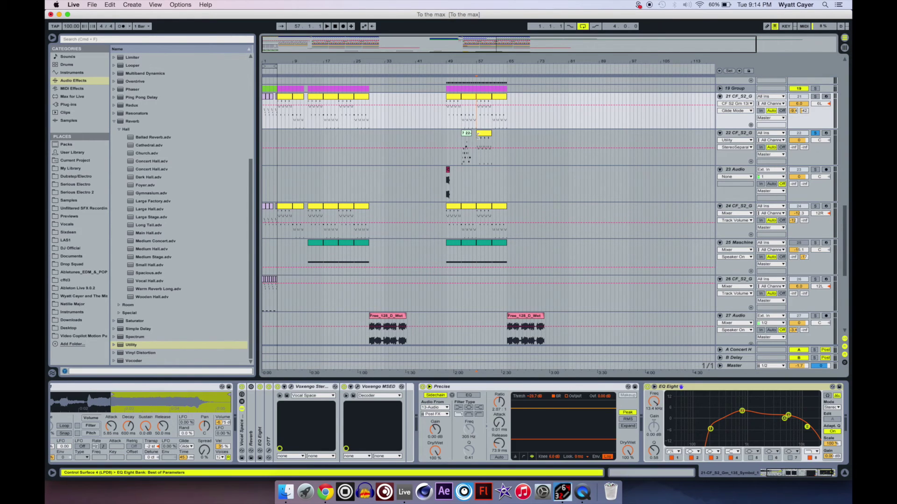
Set the Transpose of the sampler on the 22 CF_S2 track to -2 st
click(478, 159)
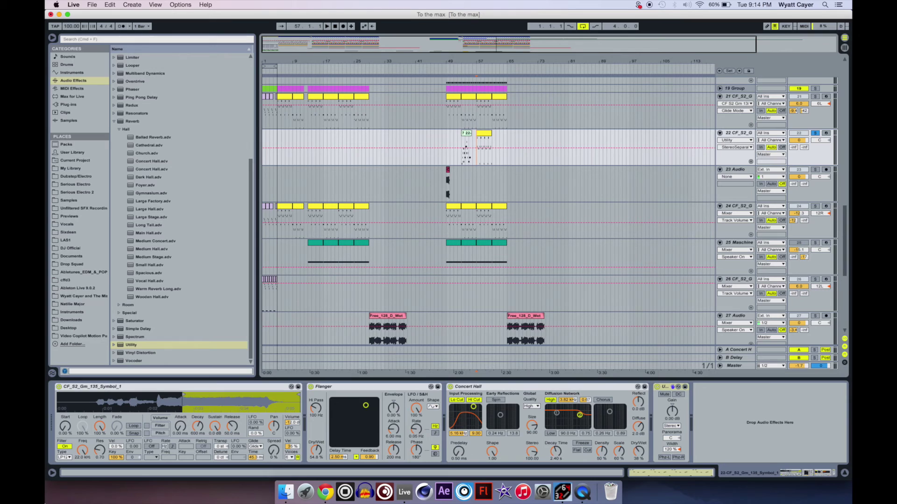
click(218, 447)
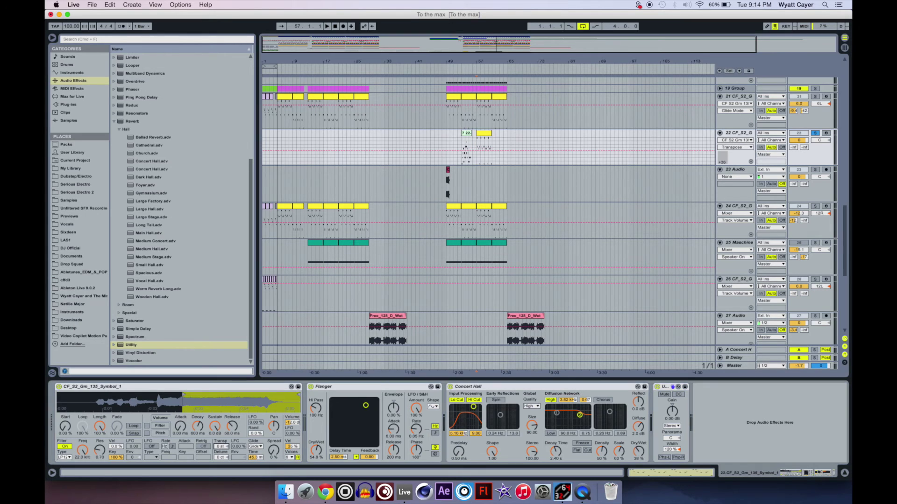
key(Down)
key(Down)
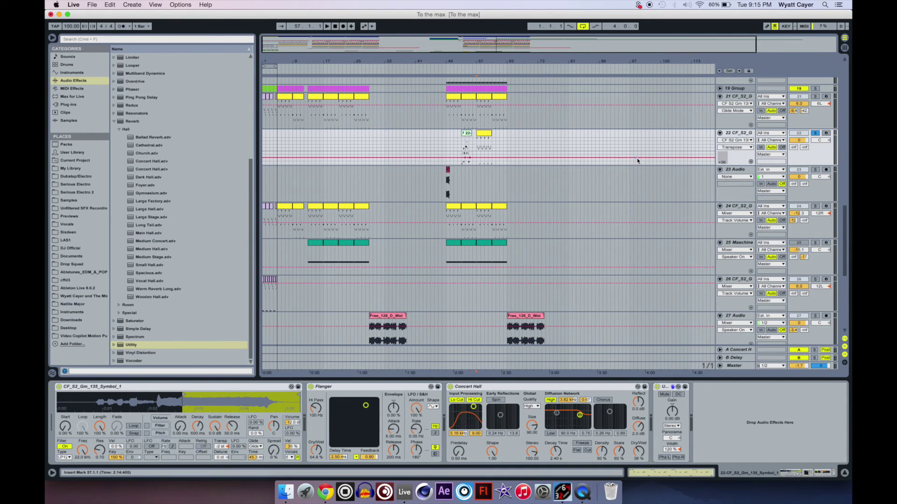
Record the transposed vocal sampler from bar 57 onto the armed 35 Audio track and move the new take earlier, beside the previous takes
click(826, 134)
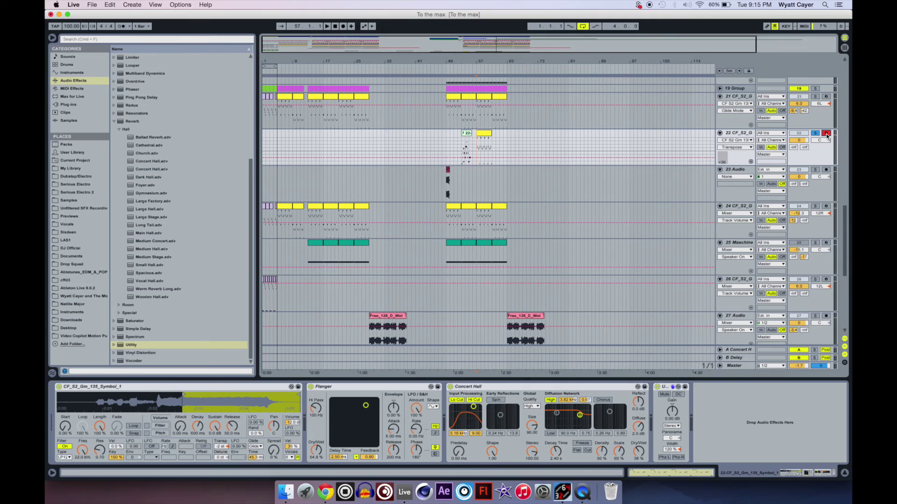
scroll(618, 187, down, 10)
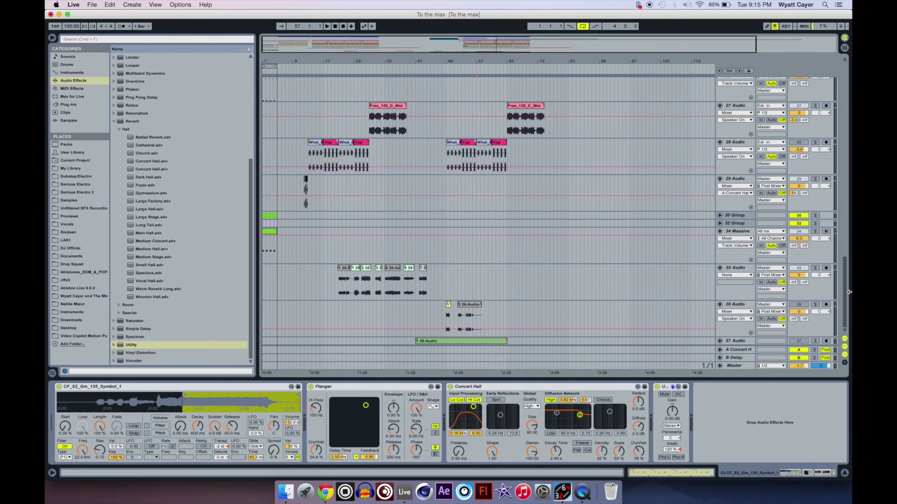
click(826, 267)
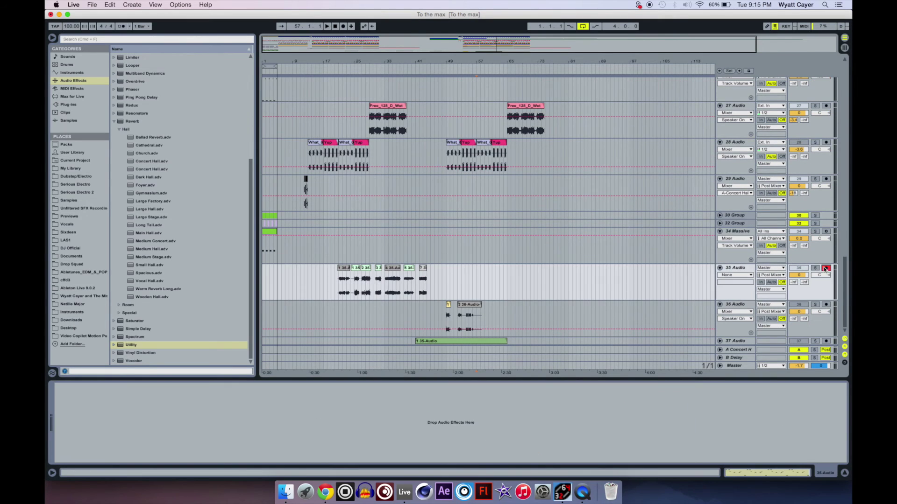
click(343, 27)
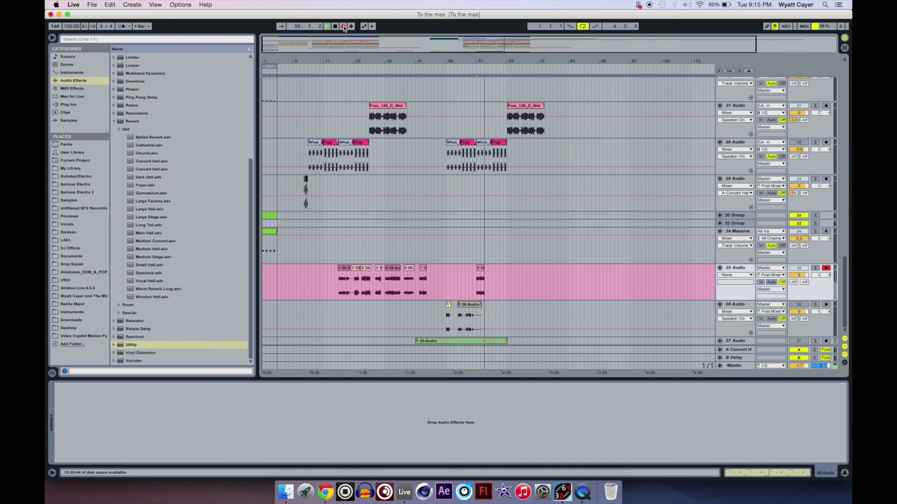
key(space)
drag(481, 268, 436, 273)
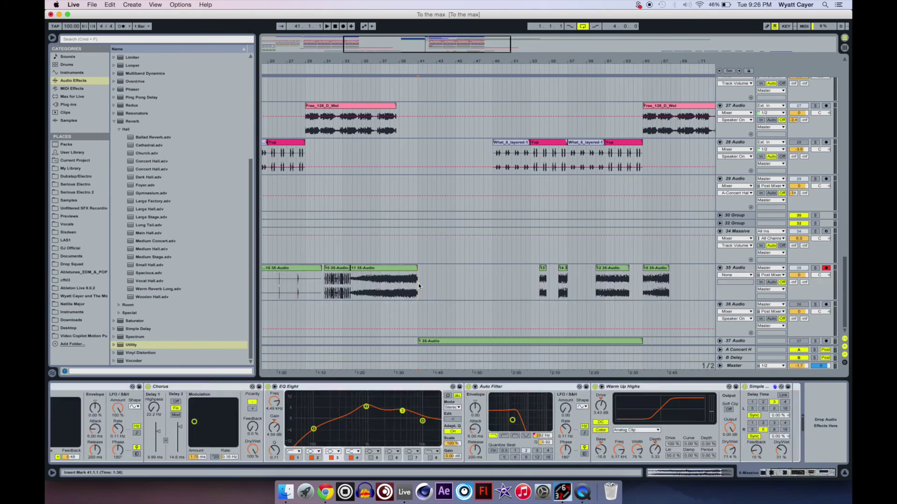
click(818, 273)
scroll(612, 214, up, 20)
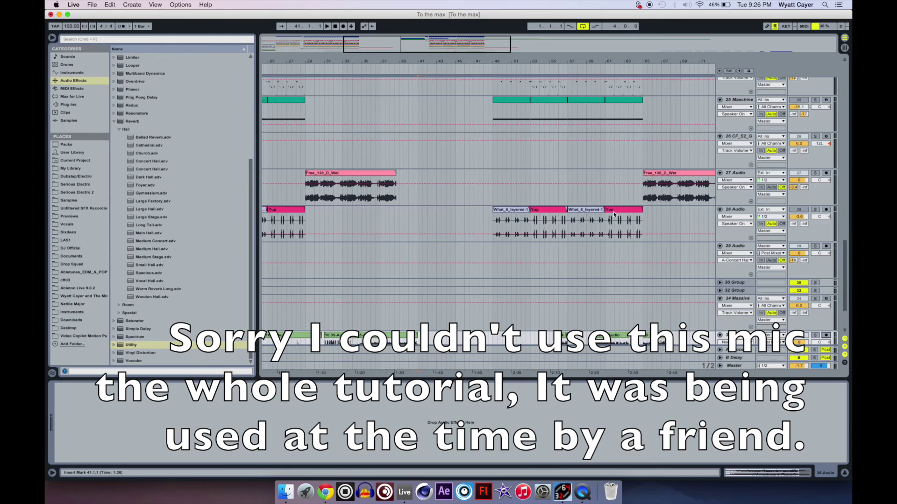